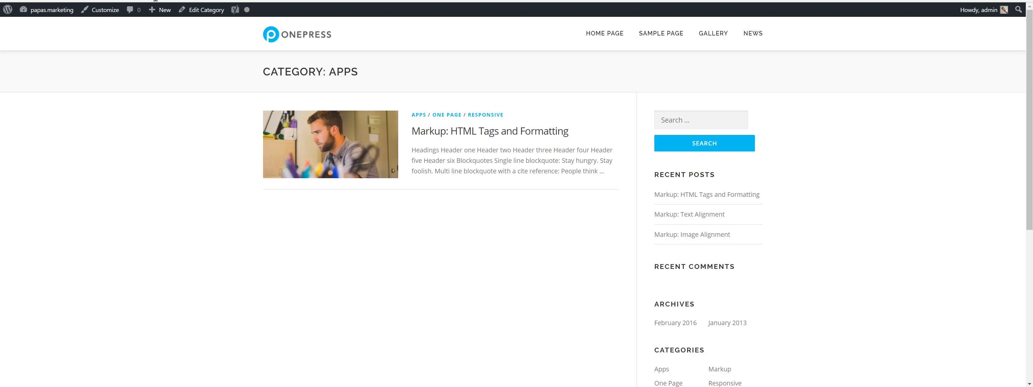
# Copy the URL of the papas.marketing Apps category page from the browser address bar.
pyautogui.click(155, 0)
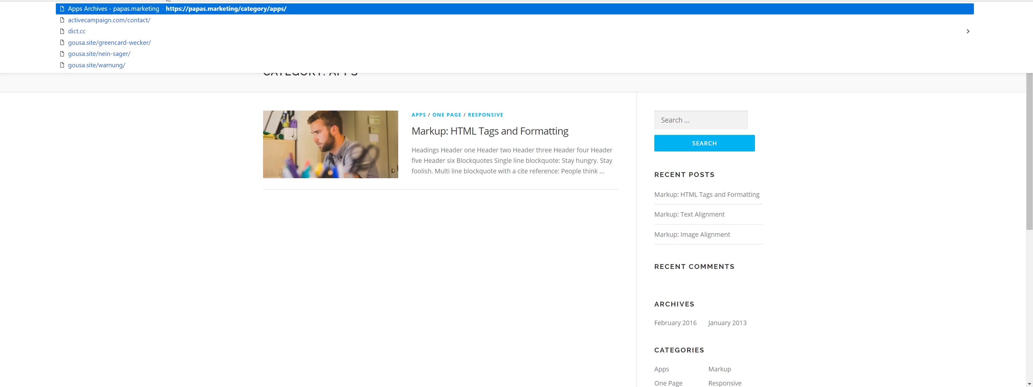
pyautogui.rightClick(165, 0)
pyautogui.click(190, 43)
pyautogui.click(161, 0)
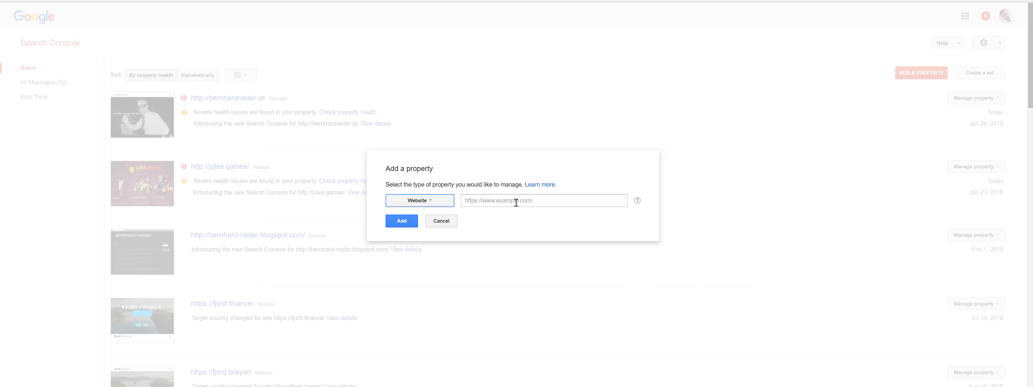
pyautogui.click(516, 201)
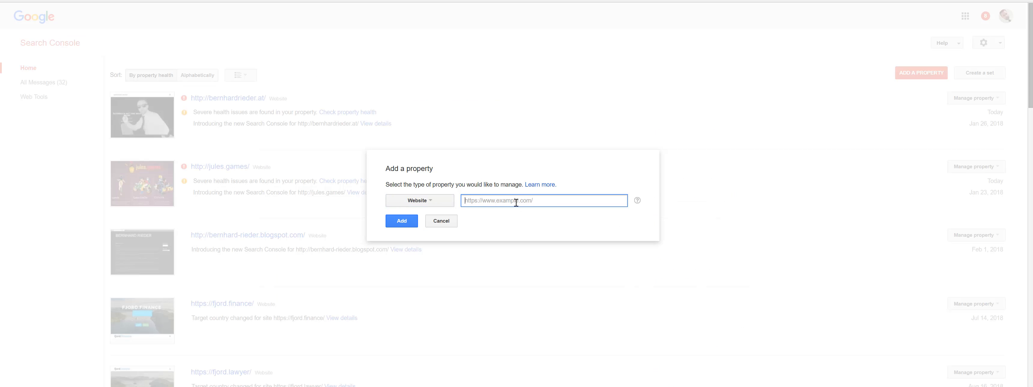
pyautogui.hotkey('ctrl', 'v')
pyautogui.moveTo(578, 201); pyautogui.dragTo(534, 202)
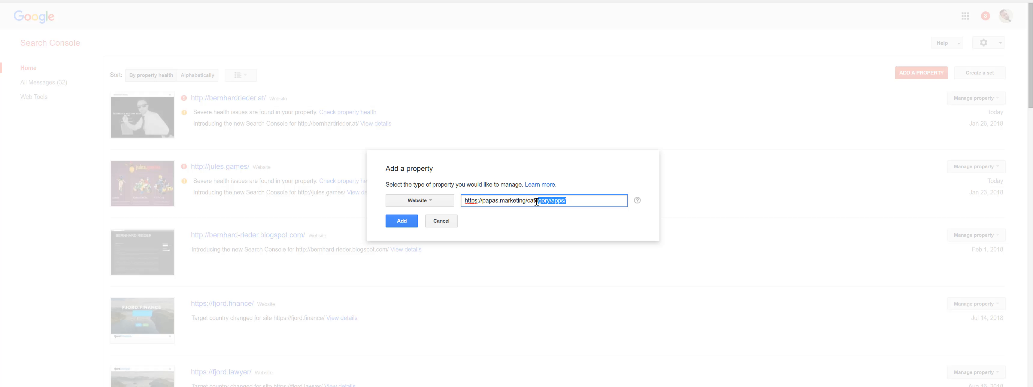
pyautogui.press('BackSpace')
pyautogui.press('BackSpace')
pyautogui.press('BackSpace')
pyautogui.press('BackSpace')
pyautogui.click(500, 230)
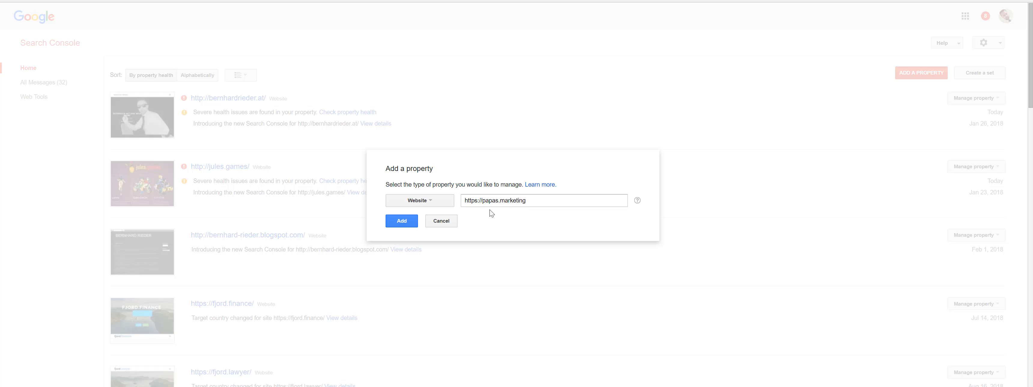
pyautogui.click(403, 221)
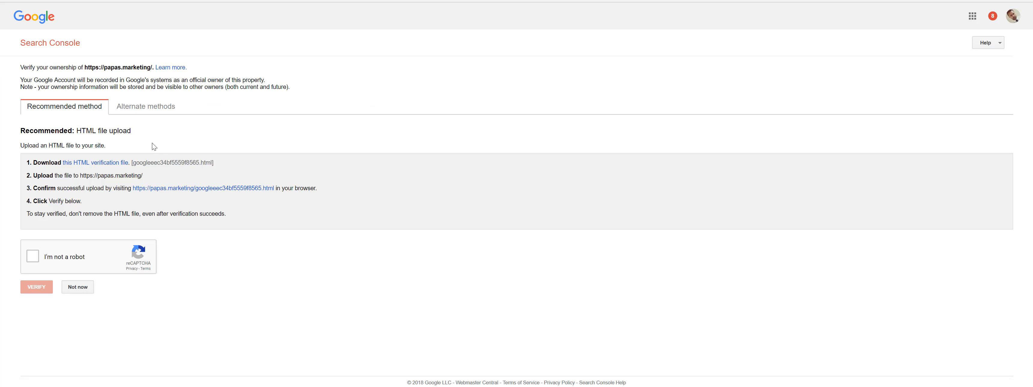
pyautogui.moveTo(23, 66); pyautogui.dragTo(152, 67)
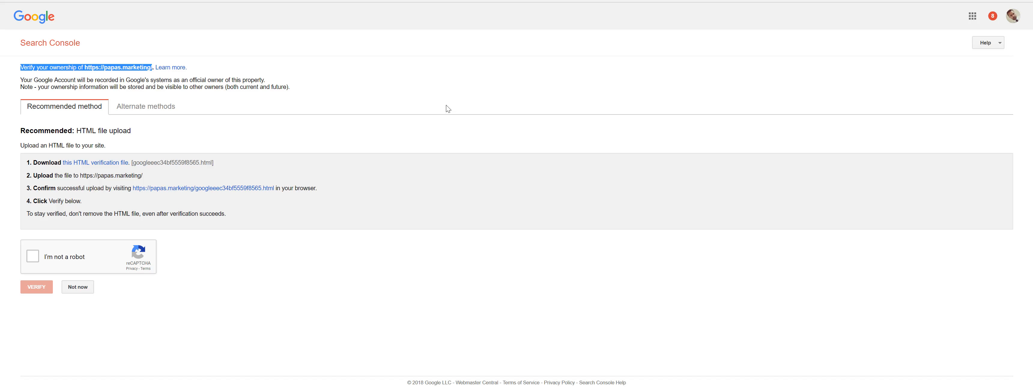
# Save the HTML verification file into D:\papas.marketing\2018-08-22, then switch to FileZilla.
pyautogui.click(94, 163)
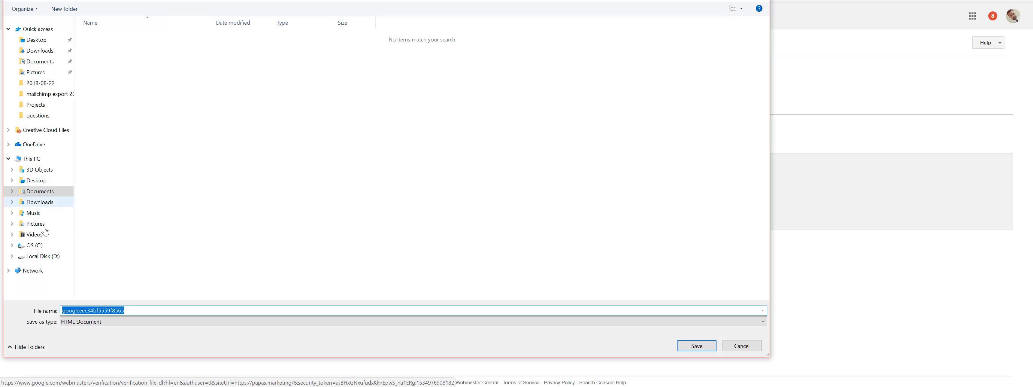
pyautogui.click(42, 257)
pyautogui.click(111, 192)
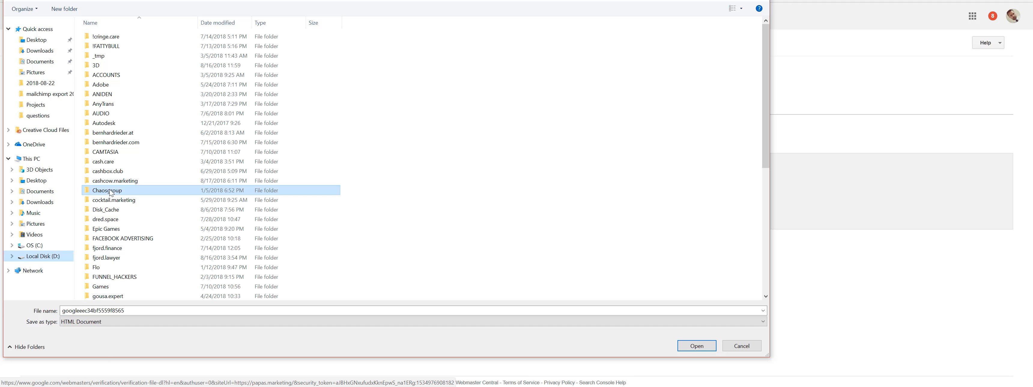
pyautogui.scroll(-8, 111, 189)
pyautogui.click(115, 170)
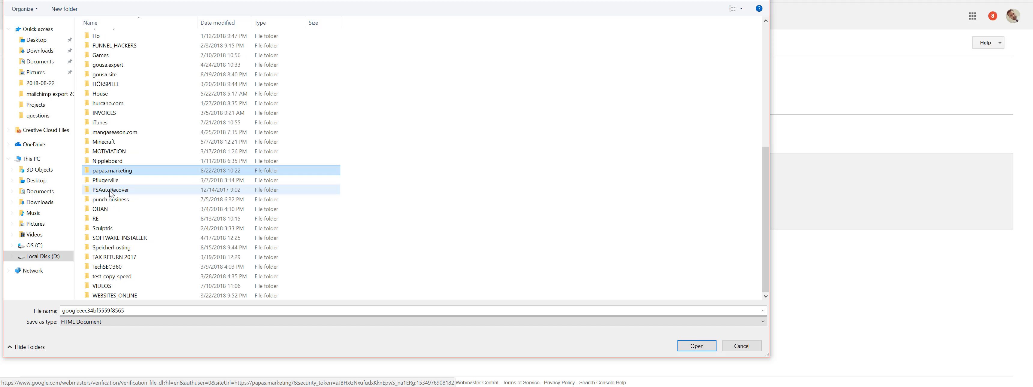
pyautogui.doubleClick(116, 170)
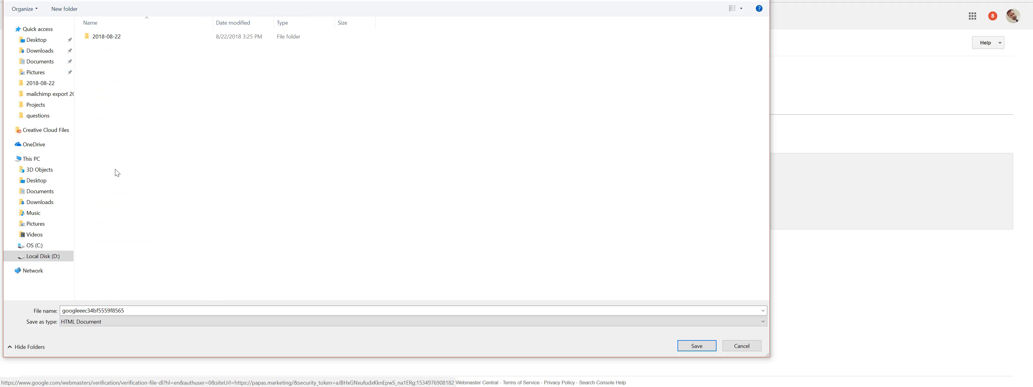
pyautogui.doubleClick(112, 38)
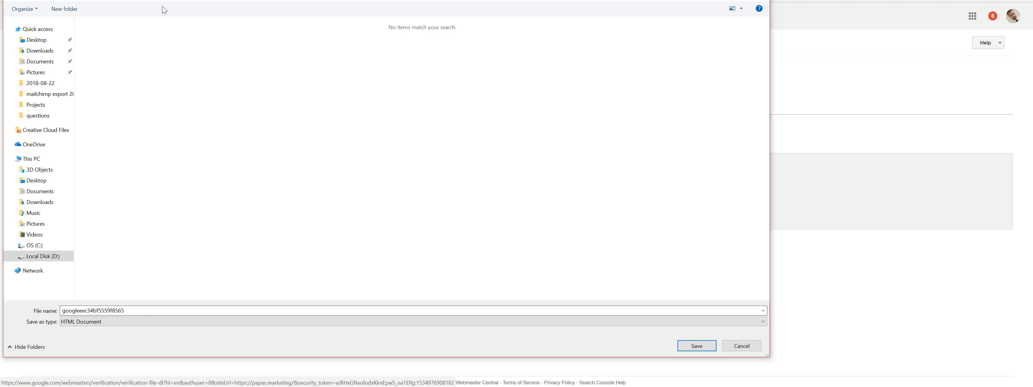
pyautogui.click(696, 345)
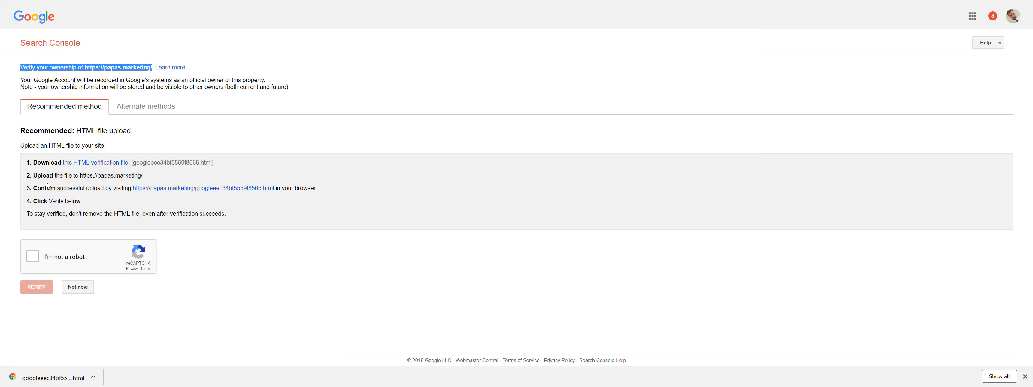
pyautogui.moveTo(142, 175); pyautogui.dragTo(35, 175)
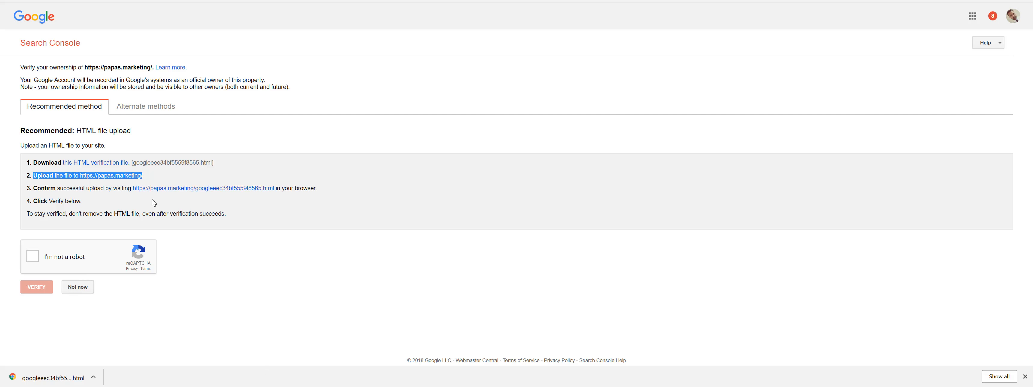
pyautogui.hotkey('alt', 'Tab')
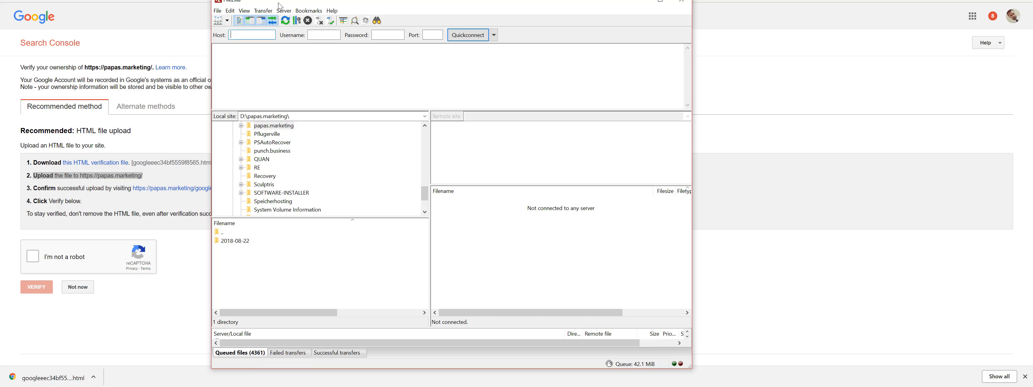
# Move and enlarge the FileZilla window and make the remote folder tree taller.
pyautogui.moveTo(382, 20); pyautogui.dragTo(318, 19)
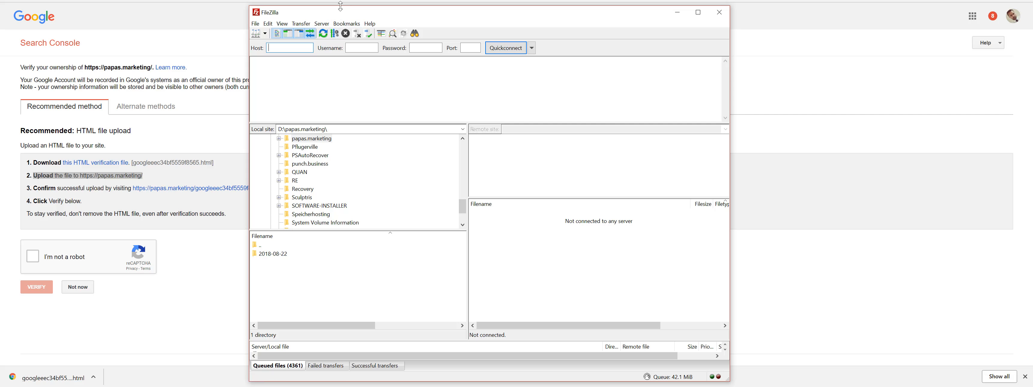
pyautogui.moveTo(338, 10); pyautogui.dragTo(305, 12)
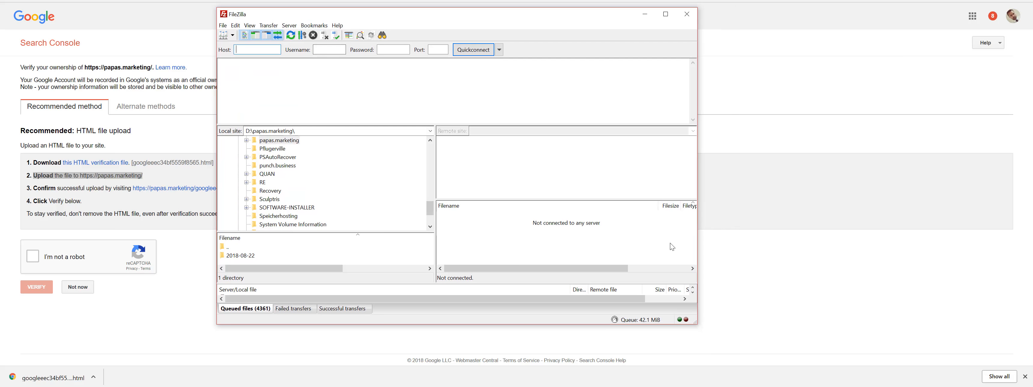
pyautogui.moveTo(696, 323); pyautogui.dragTo(831, 366)
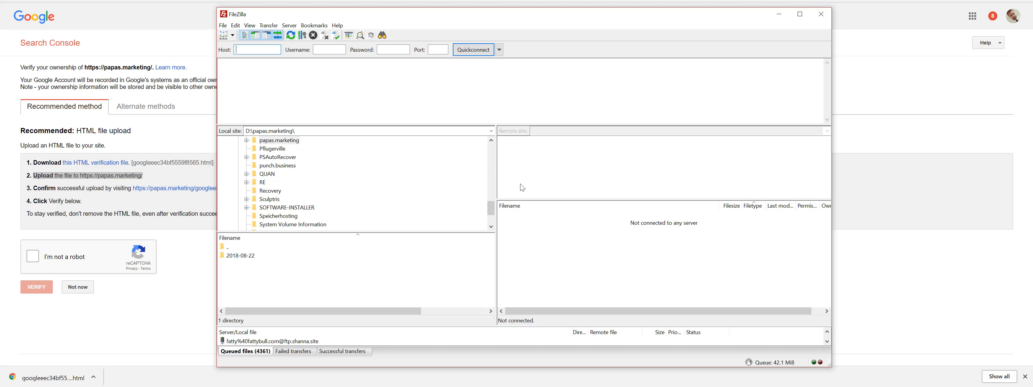
pyautogui.moveTo(518, 199); pyautogui.dragTo(518, 211)
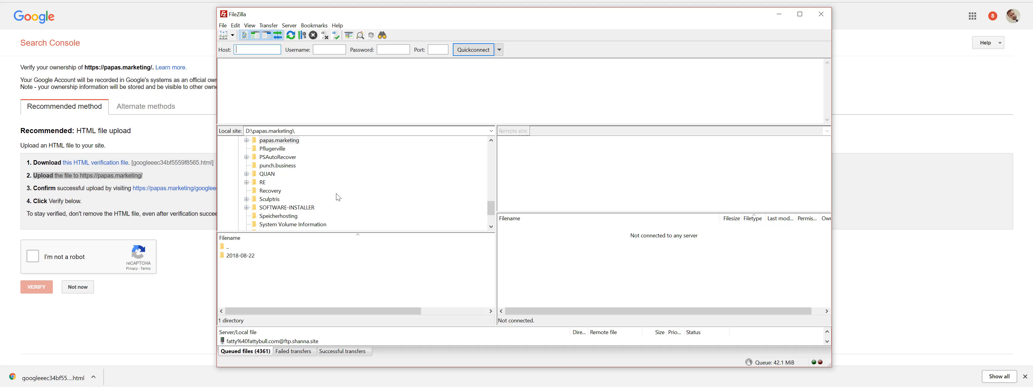
# Create a new Site Manager entry named 'THIS IS MY NEW CONNECTION'.
pyautogui.click(224, 35)
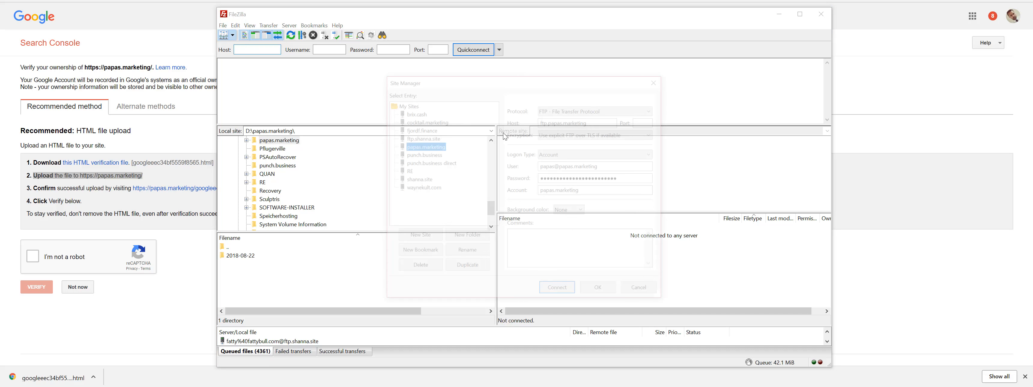
pyautogui.click(653, 82)
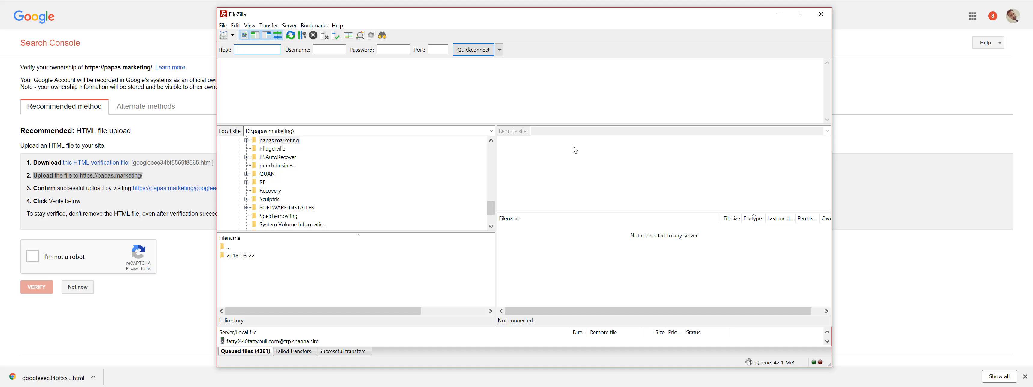
pyautogui.click(224, 35)
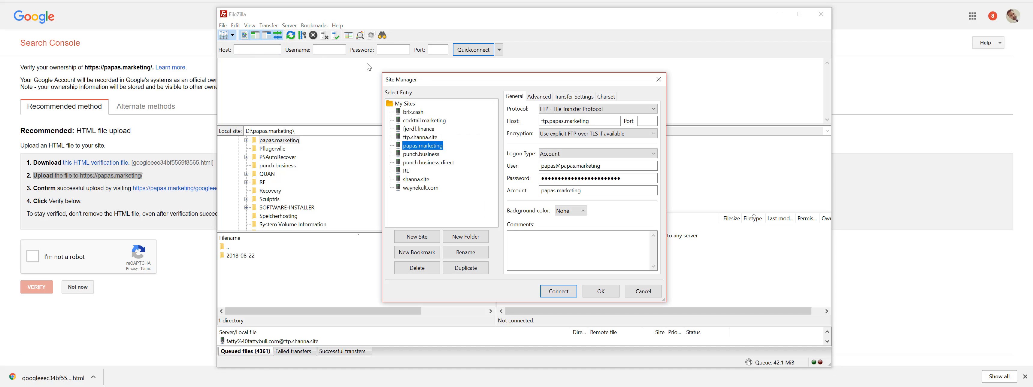
pyautogui.moveTo(416, 78); pyautogui.dragTo(359, 70)
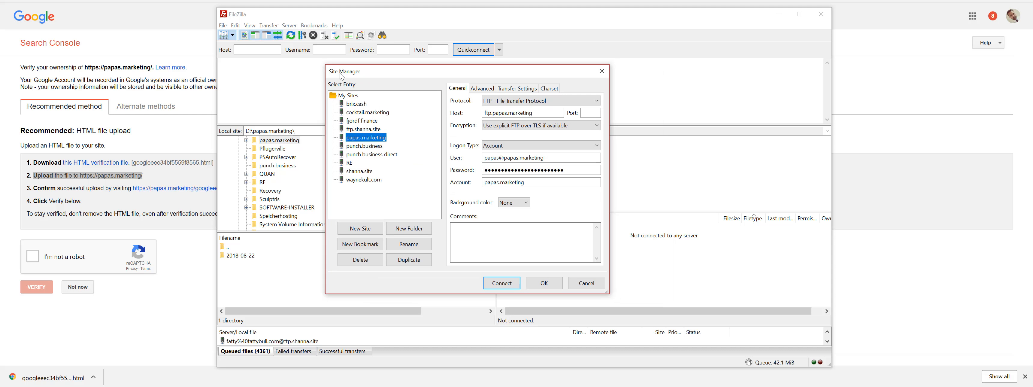
pyautogui.click(357, 229)
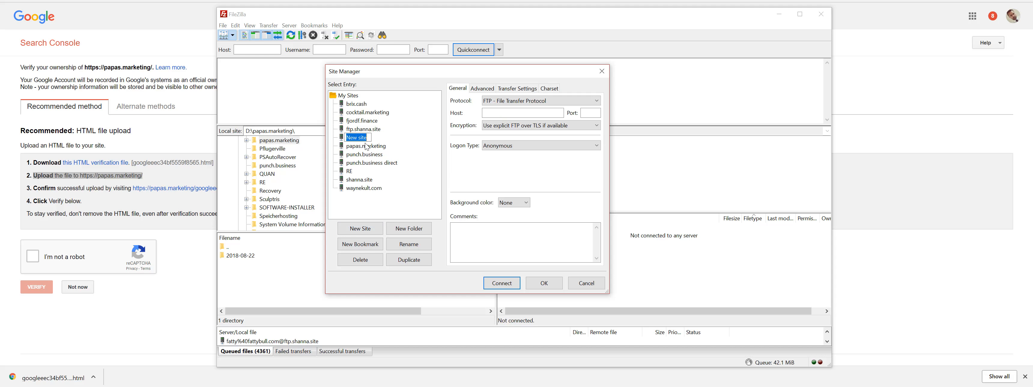
pyautogui.write('THIS IS MY NEW CONNECTION')
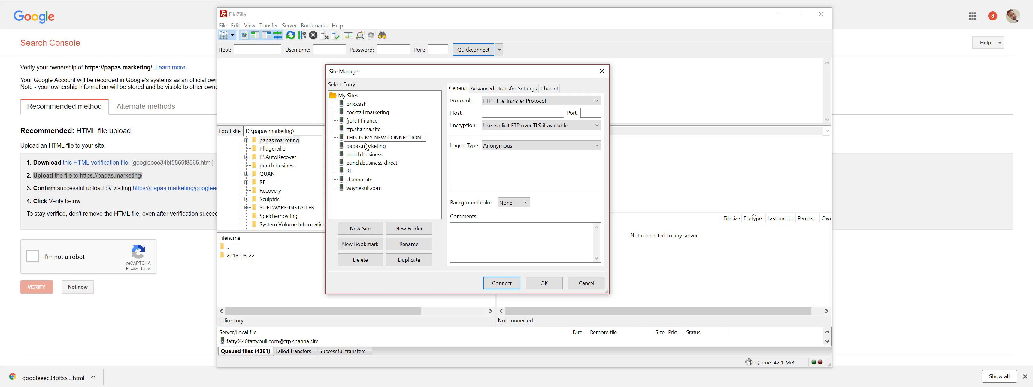
pyautogui.press('Return')
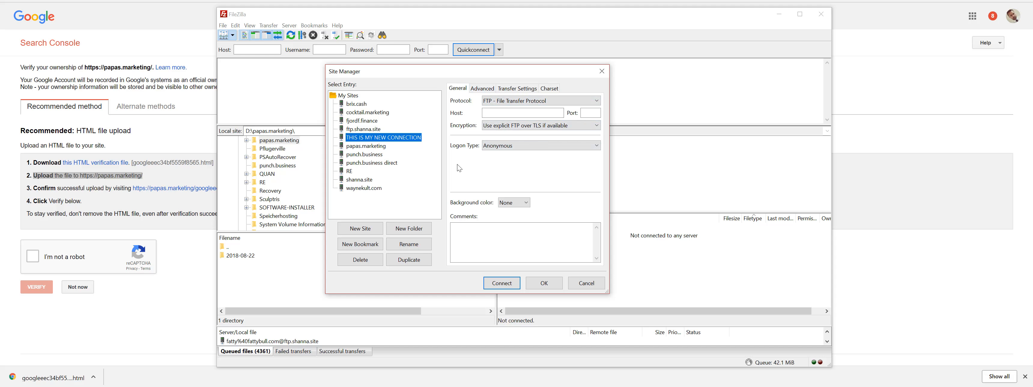
# Dismiss the missing-hostname warnings, cancel the unfinished entry, and reopen Site Manager on papas.marketing.
pyautogui.click(377, 152)
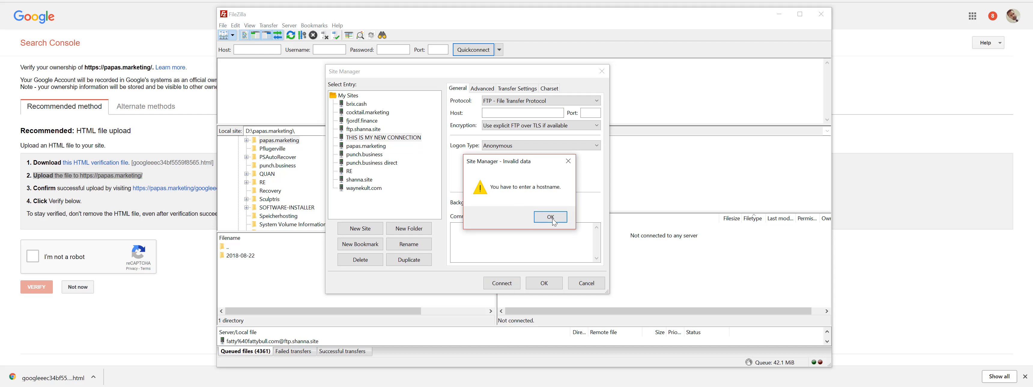
pyautogui.click(550, 218)
pyautogui.click(376, 152)
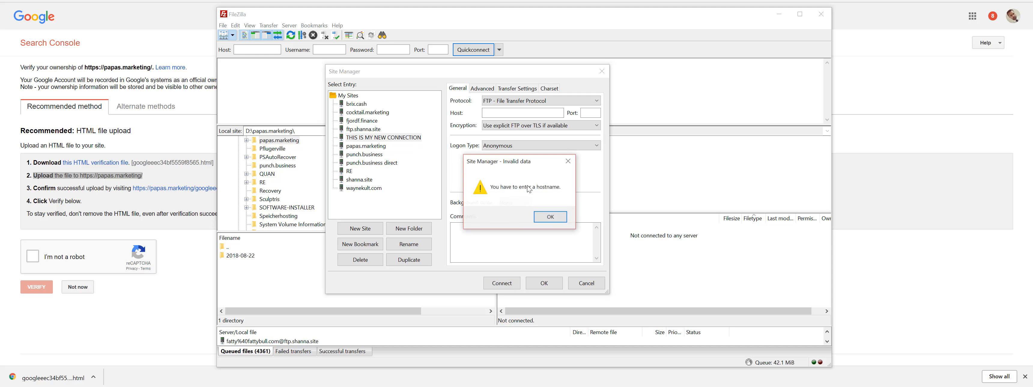
pyautogui.click(550, 218)
pyautogui.click(585, 282)
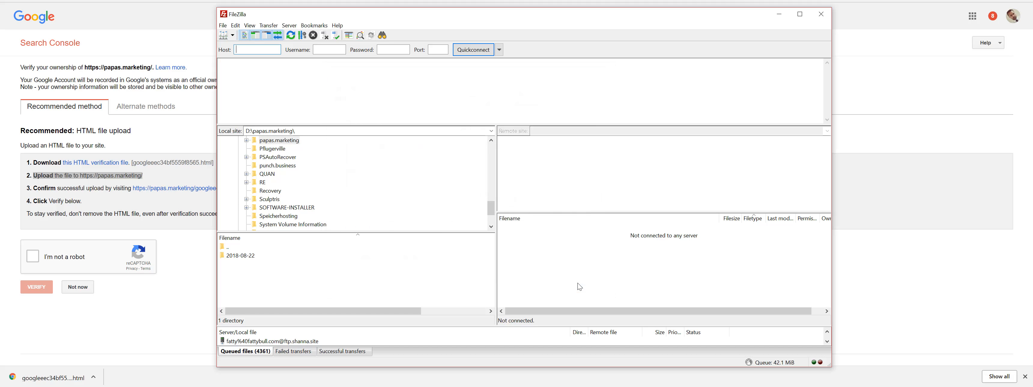
pyautogui.click(223, 35)
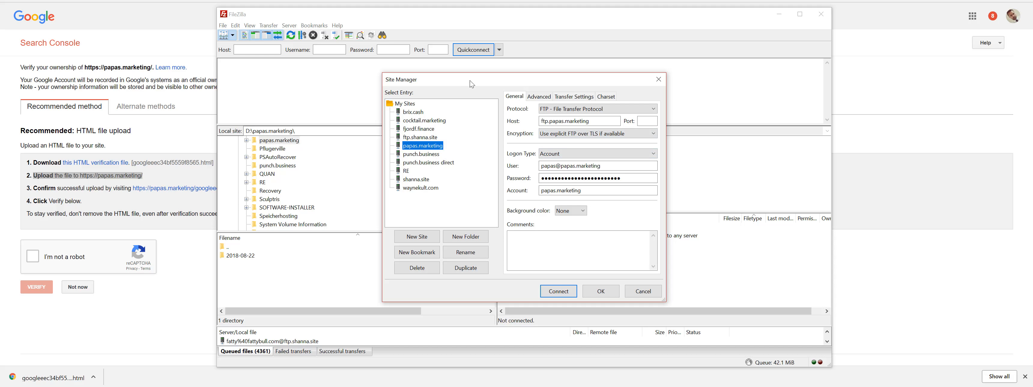
# Review the saved papas.marketing user, password and account fields, then connect to ftp.papas.marketing.
pyautogui.moveTo(465, 80); pyautogui.dragTo(338, 73)
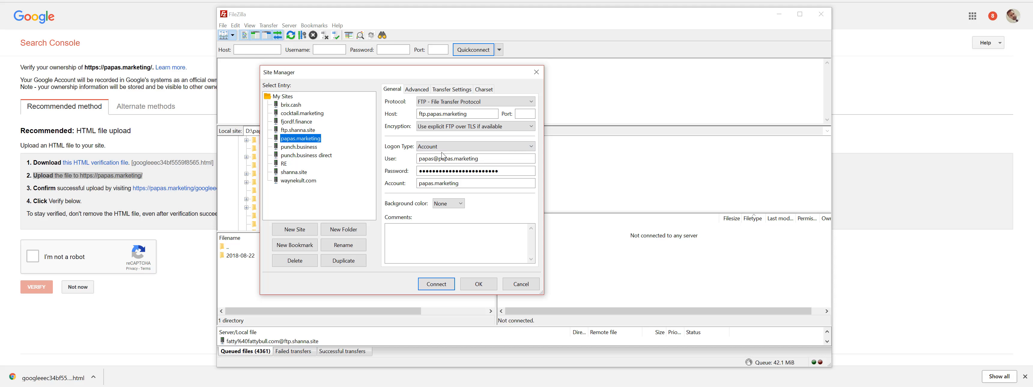
pyautogui.moveTo(480, 157); pyautogui.dragTo(414, 157)
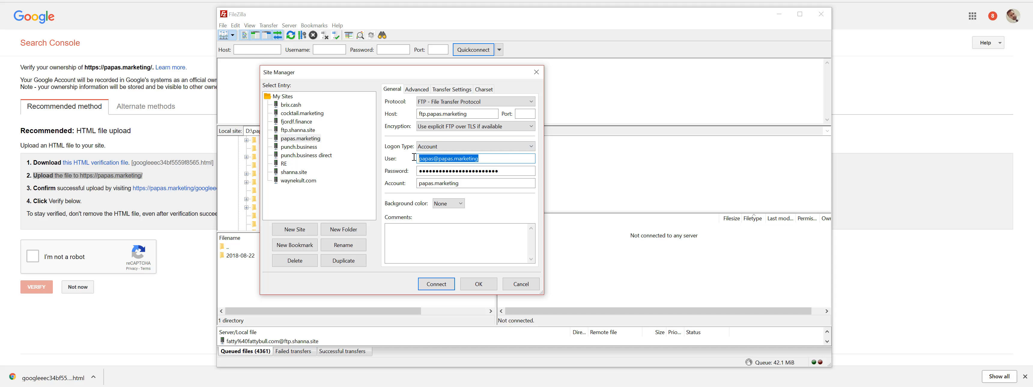
pyautogui.moveTo(507, 170); pyautogui.dragTo(409, 163)
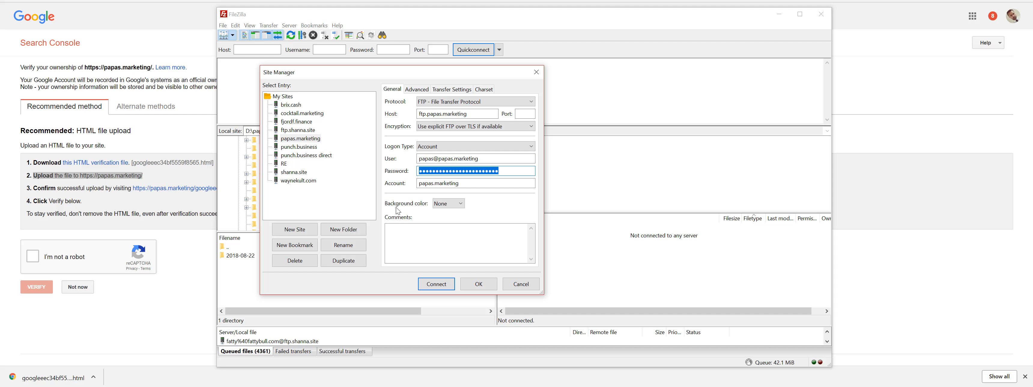
pyautogui.click(463, 185)
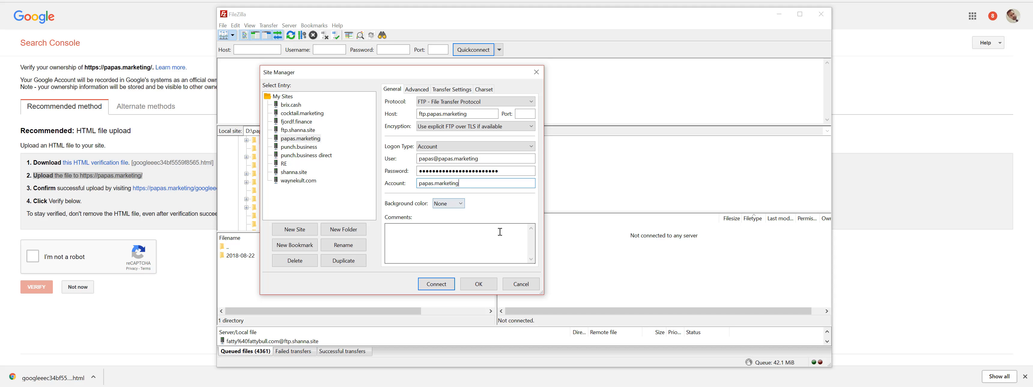
pyautogui.click(428, 285)
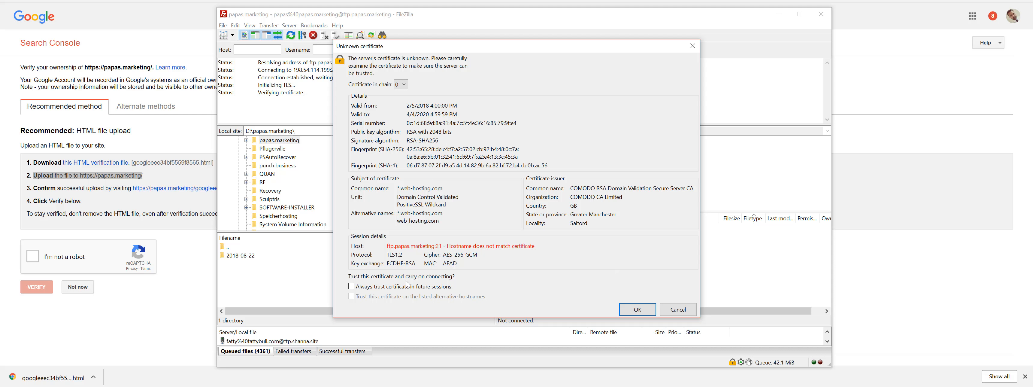
# Always trust the server's certificate, accept it, and give the remote file list more room.
pyautogui.click(351, 287)
pyautogui.click(646, 309)
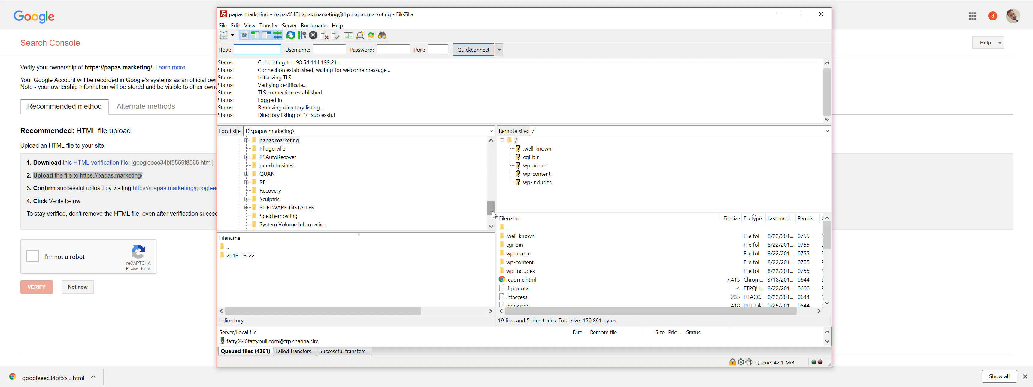
pyautogui.moveTo(499, 213); pyautogui.dragTo(533, 197)
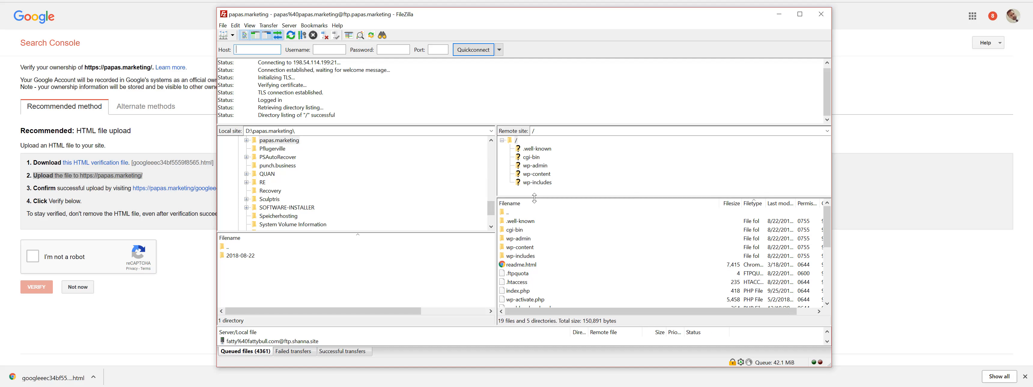
# Reposition the window, widen the server panes, and browse the root and .well-known folders.
pyautogui.moveTo(566, 18); pyautogui.dragTo(477, 0)
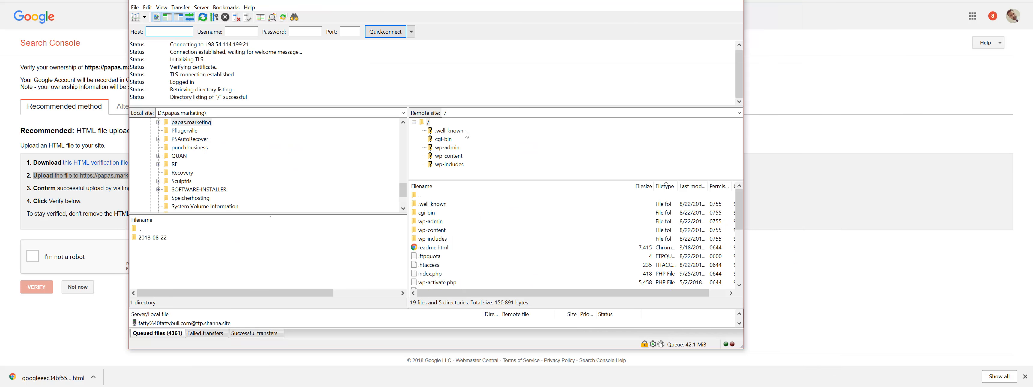
pyautogui.moveTo(741, 221)
pyautogui.mouseDown()
pyautogui.moveTo(742, 232)
pyautogui.moveTo(740, 219)
pyautogui.mouseUp()
pyautogui.moveTo(409, 145); pyautogui.dragTo(386, 143)
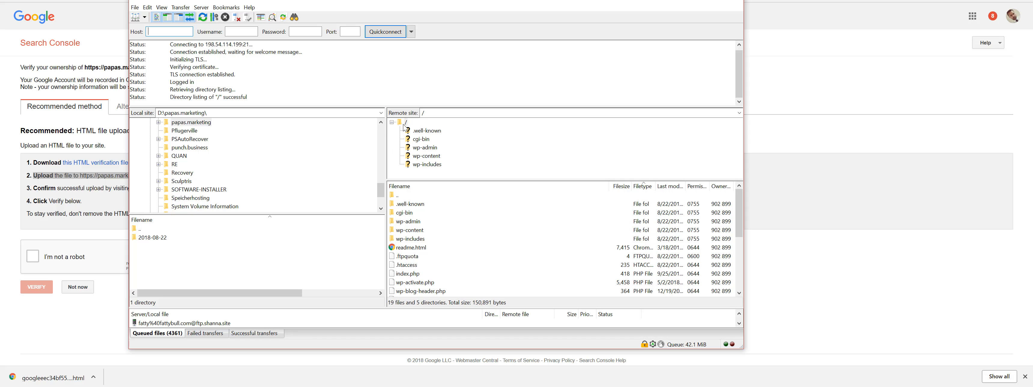
pyautogui.click(391, 122)
pyautogui.click(391, 122)
pyautogui.click(423, 132)
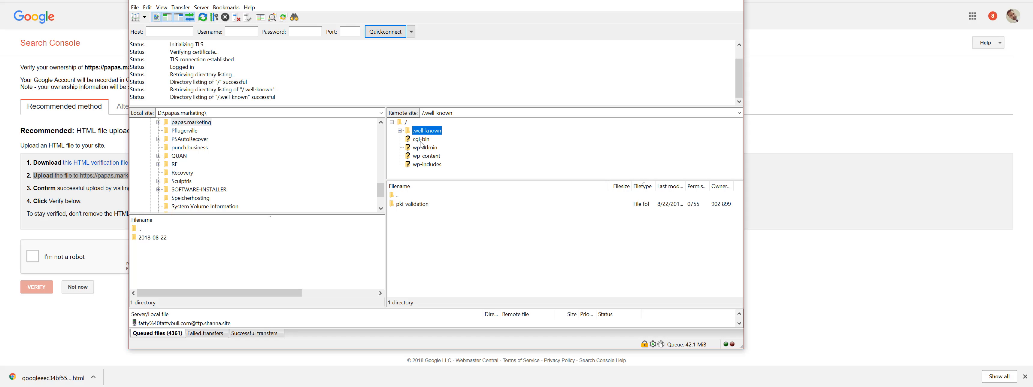
pyautogui.click(399, 131)
pyautogui.click(400, 132)
# Browse the cgi-bin, wp-admin, wp-content and wp-includes folders, ending on /wp-admin.
pyautogui.click(423, 141)
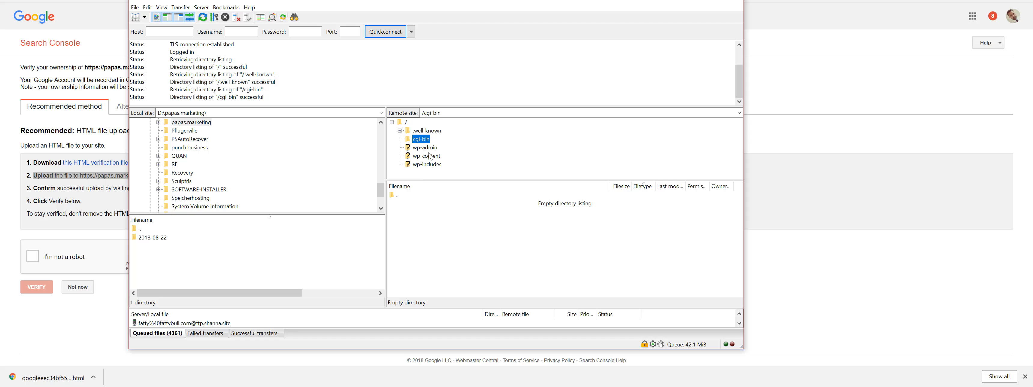
pyautogui.click(423, 135)
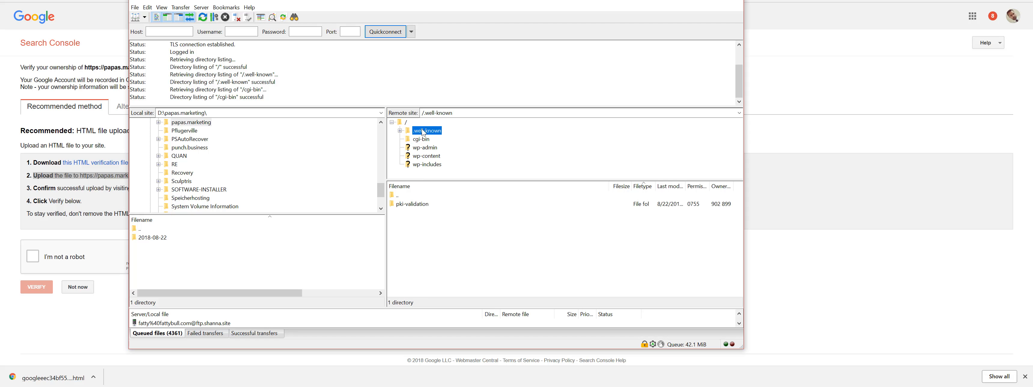
pyautogui.click(424, 141)
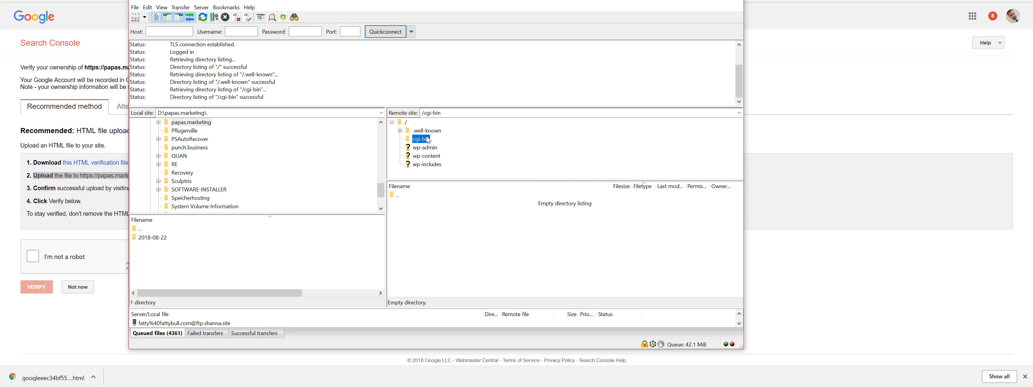
pyautogui.press('Up')
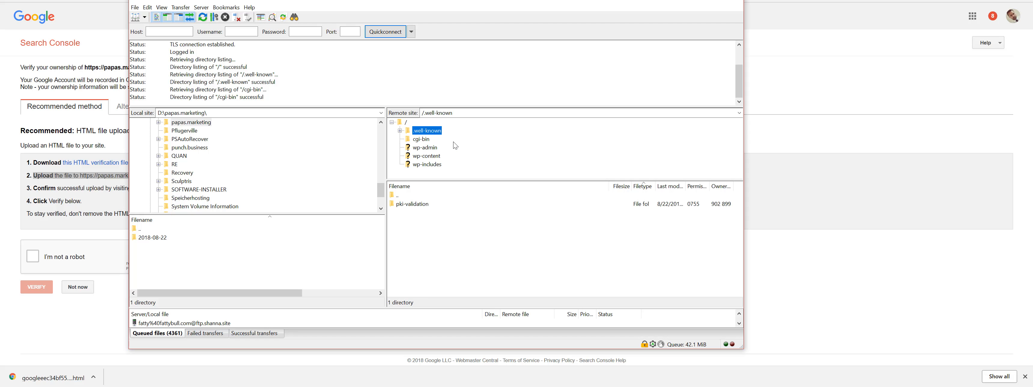
pyautogui.click(417, 148)
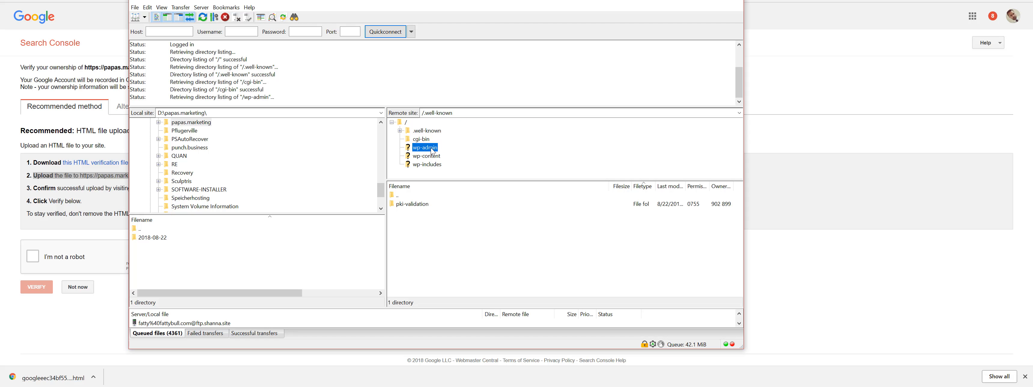
pyautogui.click(425, 156)
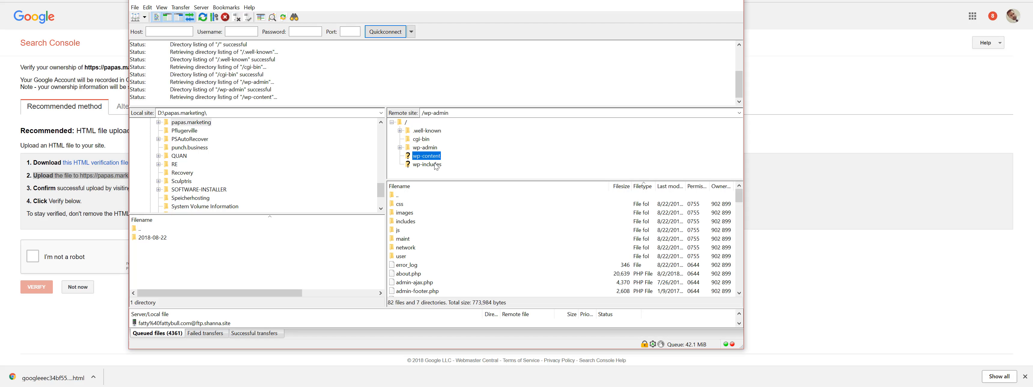
pyautogui.click(427, 166)
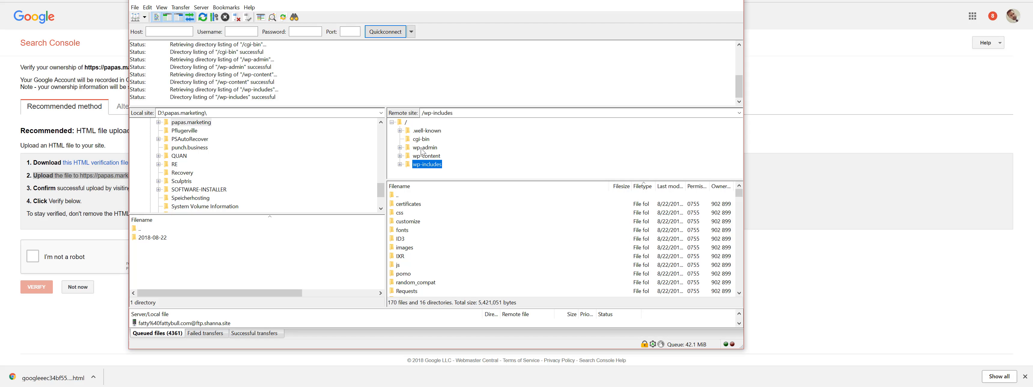
pyautogui.click(421, 148)
pyautogui.click(426, 158)
pyautogui.click(427, 165)
pyautogui.click(425, 148)
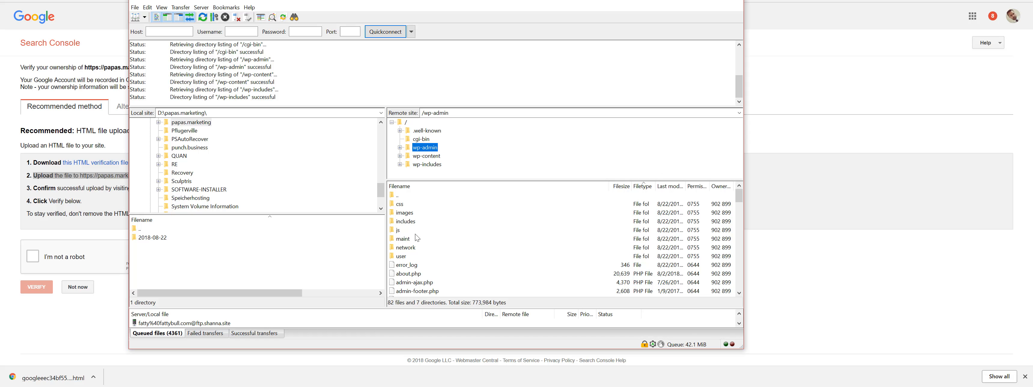
# Open /wp-content/plugins on the server and compare it with WordPress's Installed Plugins list.
pyautogui.click(426, 156)
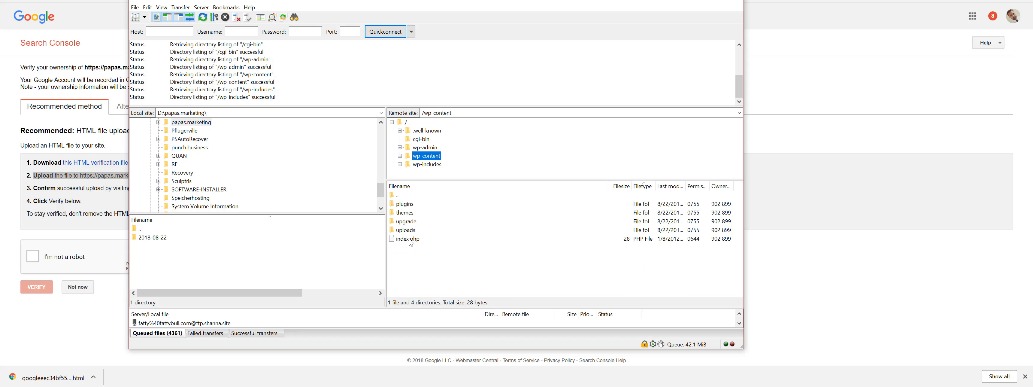
pyautogui.doubleClick(405, 204)
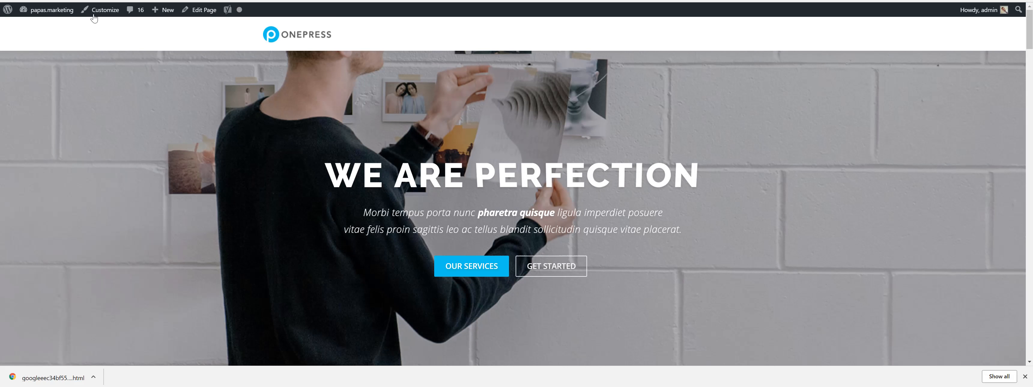
pyautogui.moveTo(36, 8)
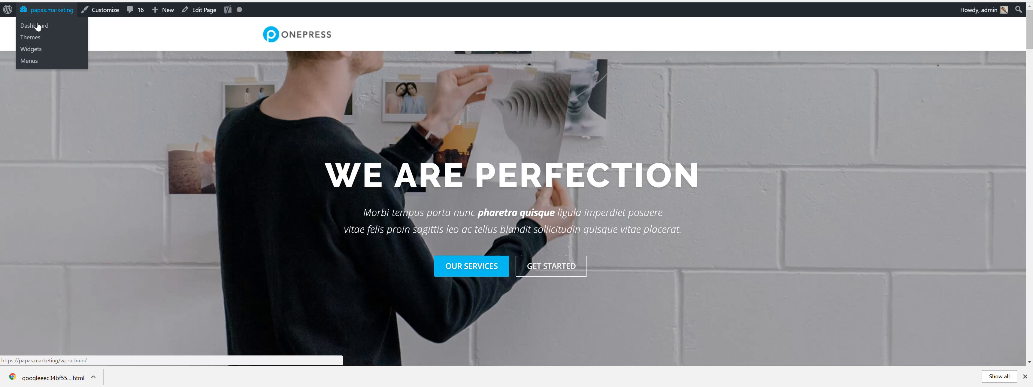
pyautogui.click(37, 27)
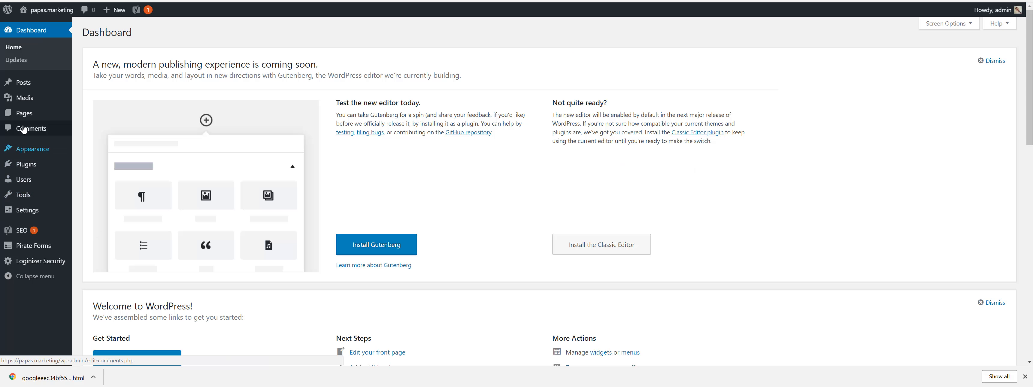
pyautogui.click(97, 165)
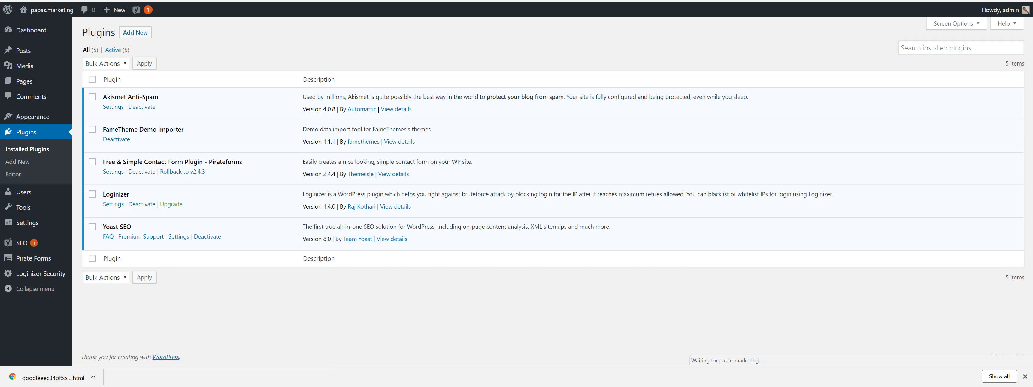
pyautogui.hotkey('alt', 'Tab')
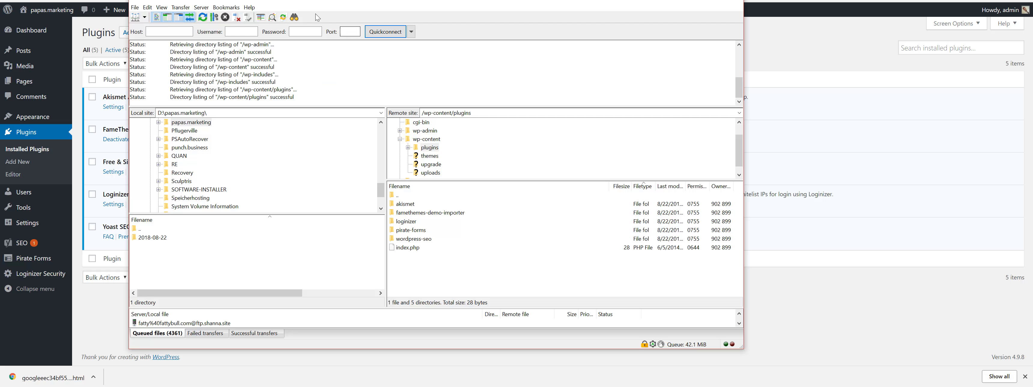
# Reposition FileZilla, browse the server's /wp-includes file list, then return to /wp-content.
pyautogui.moveTo(329, 2); pyautogui.dragTo(401, 17)
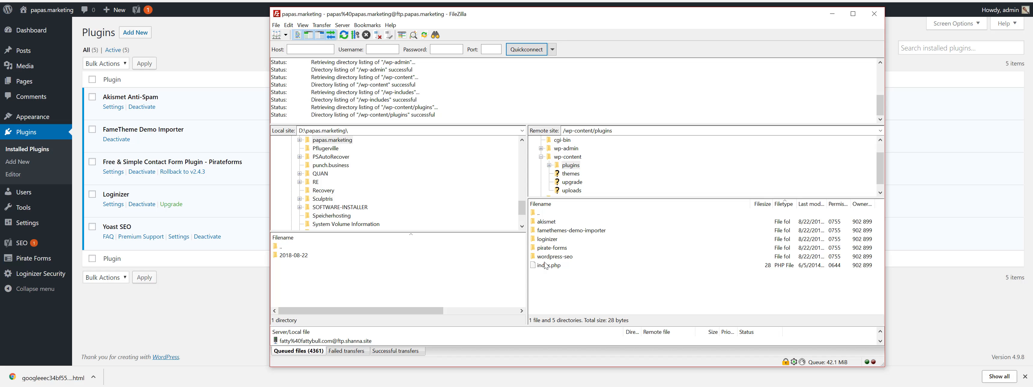
pyautogui.moveTo(512, 17); pyautogui.dragTo(506, 2)
pyautogui.click(541, 253)
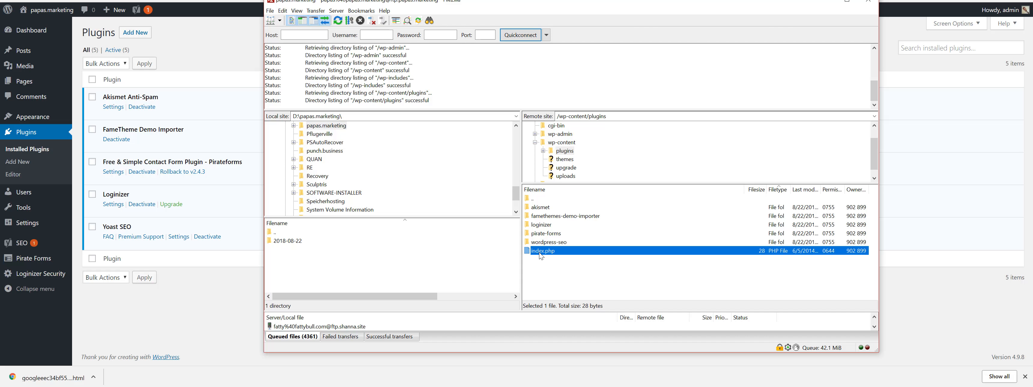
pyautogui.click(535, 142)
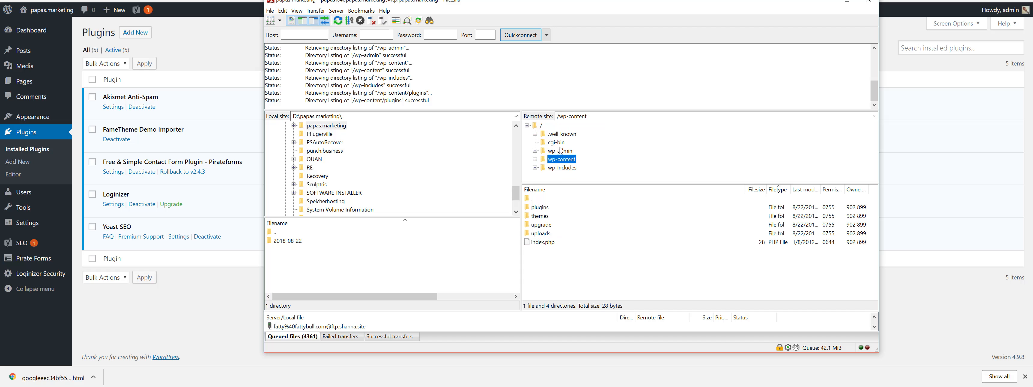
pyautogui.click(562, 170)
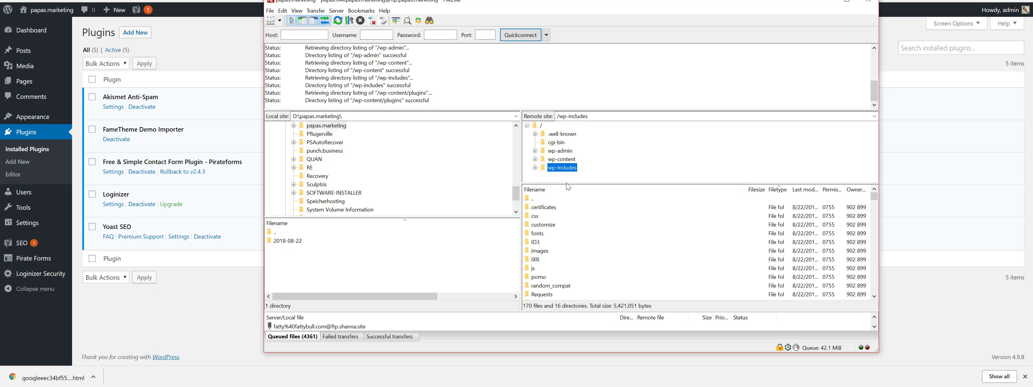
pyautogui.scroll(-5, 570, 257)
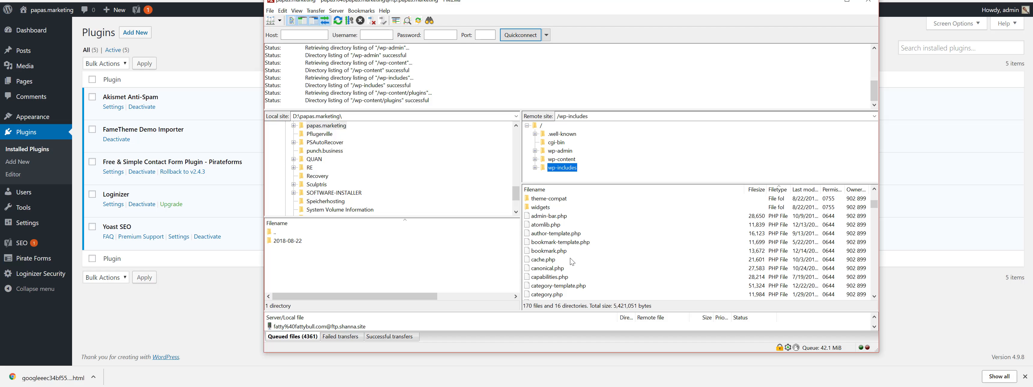
pyautogui.scroll(5, 570, 257)
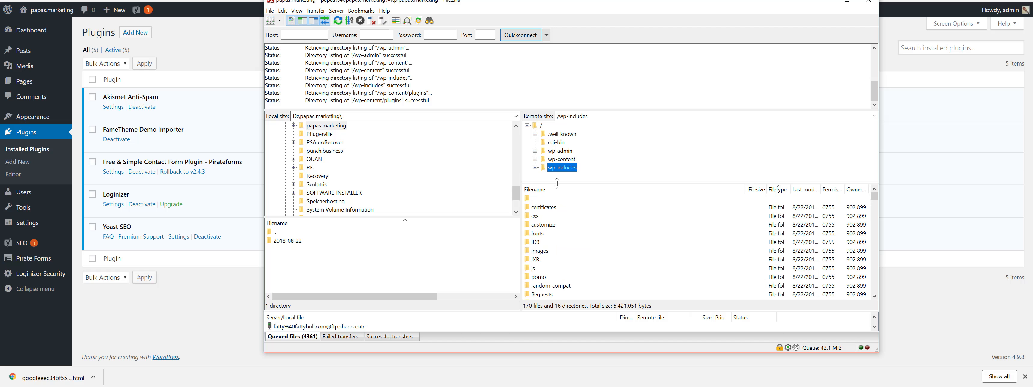
pyautogui.click(569, 159)
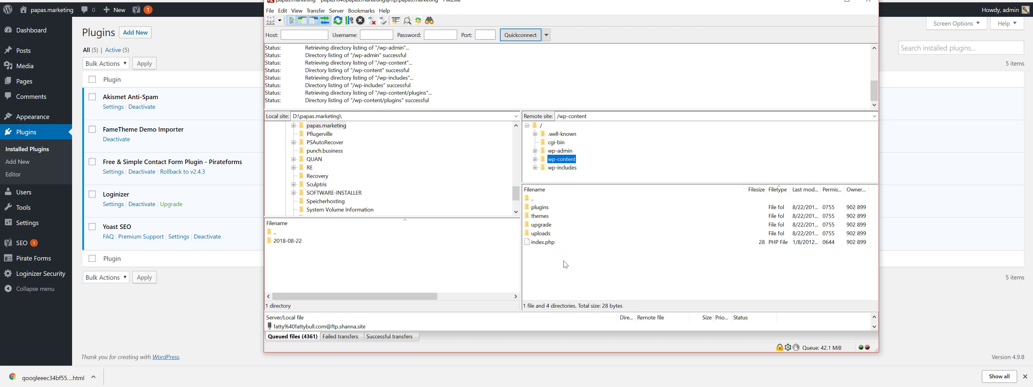
# Open the server's wp-content/themes folder, then bring up WordPress's Appearance > Themes page.
pyautogui.doubleClick(540, 217)
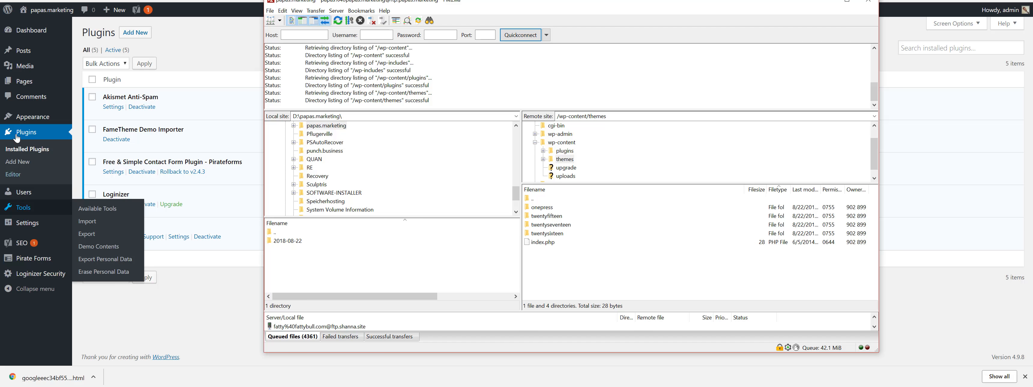
pyautogui.click(86, 120)
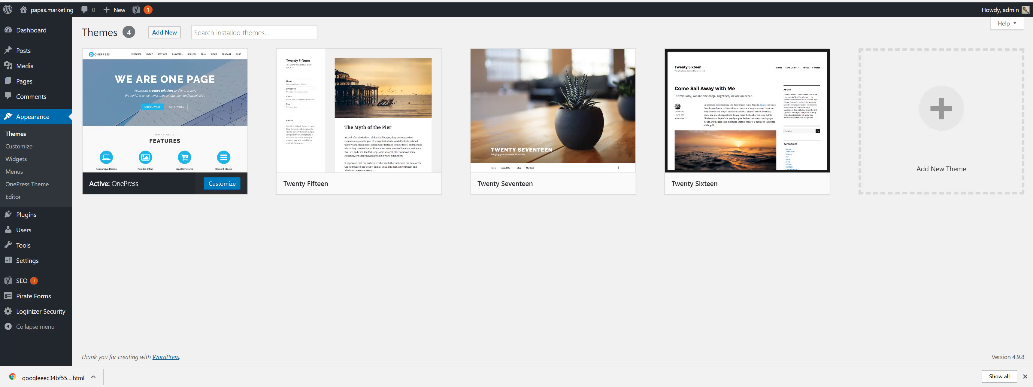
# Switch back to FileZilla showing the onepress and Twenty theme folders.
pyautogui.hotkey('alt', 'Tab')
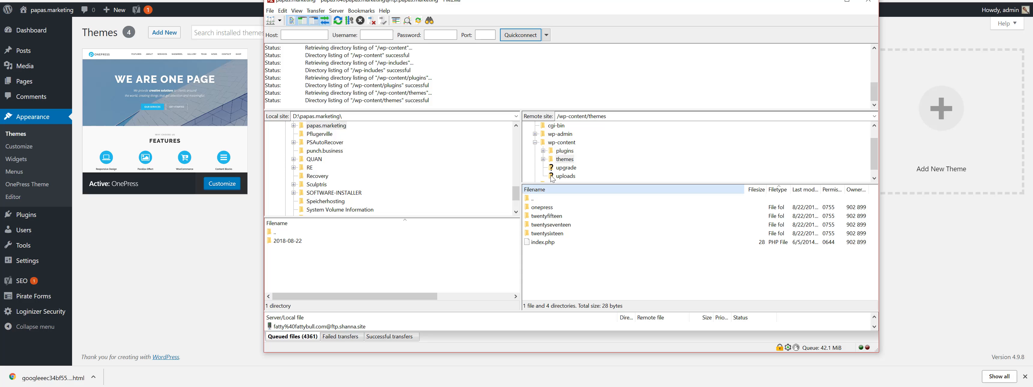
# Go up to the server's root folder and select wp-config.php among the top-level files.
pyautogui.click(534, 143)
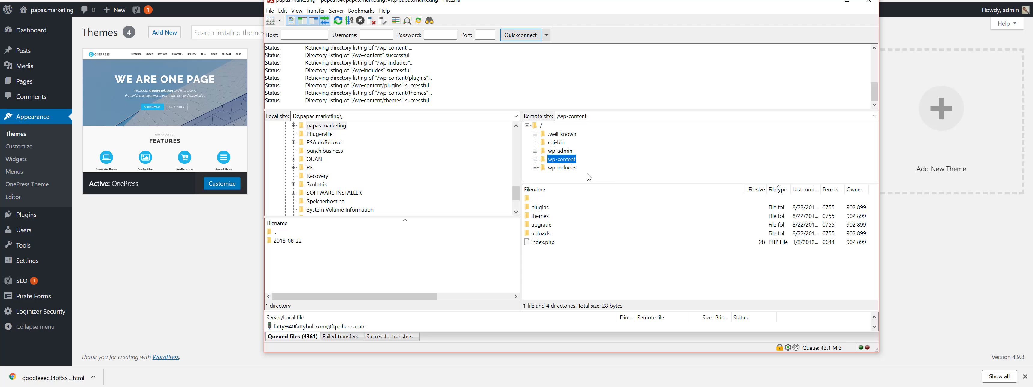
pyautogui.click(542, 129)
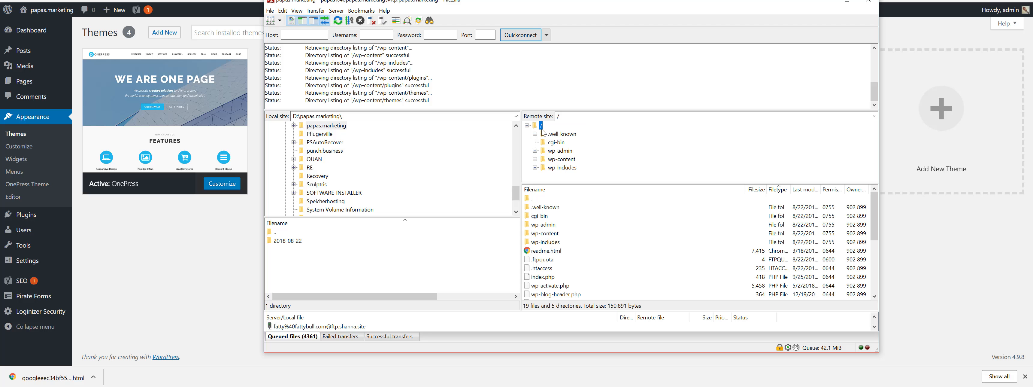
pyautogui.scroll(-2, 601, 270)
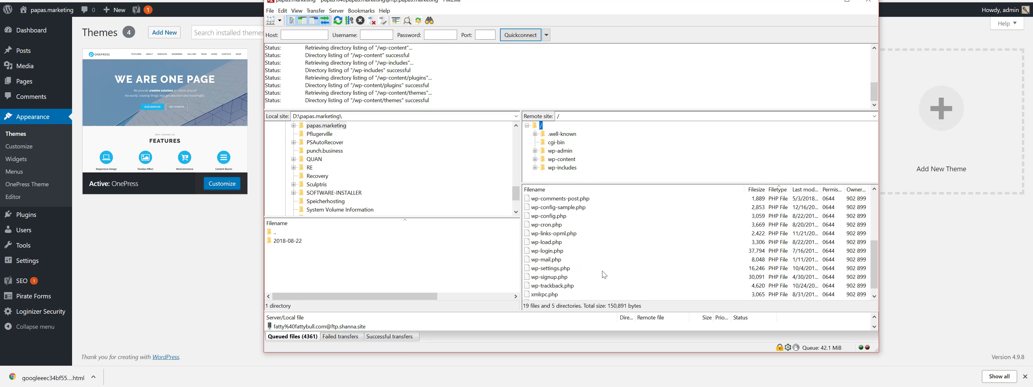
pyautogui.scroll(-3, 601, 271)
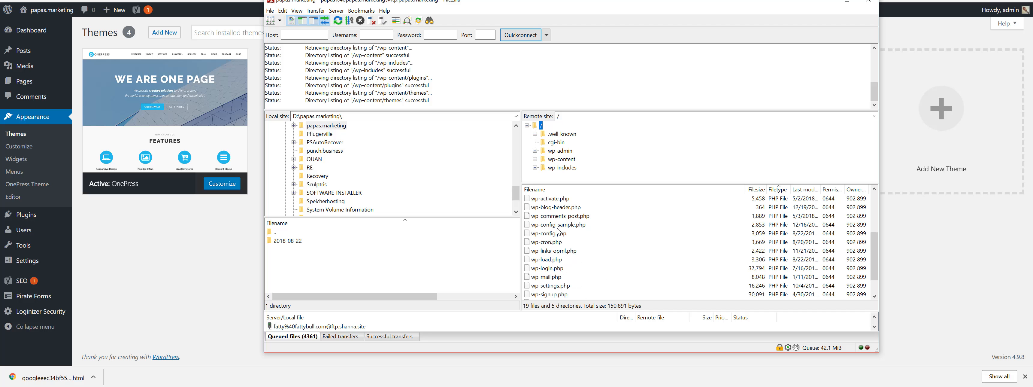
pyautogui.click(544, 234)
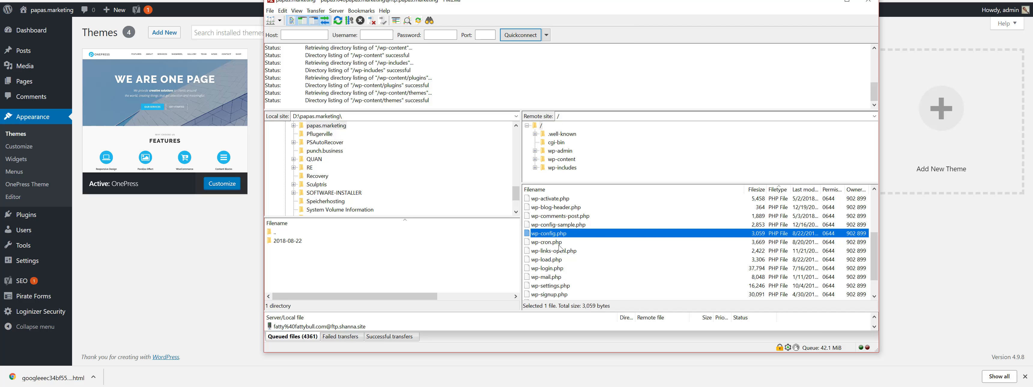
pyautogui.scroll(-1, 565, 258)
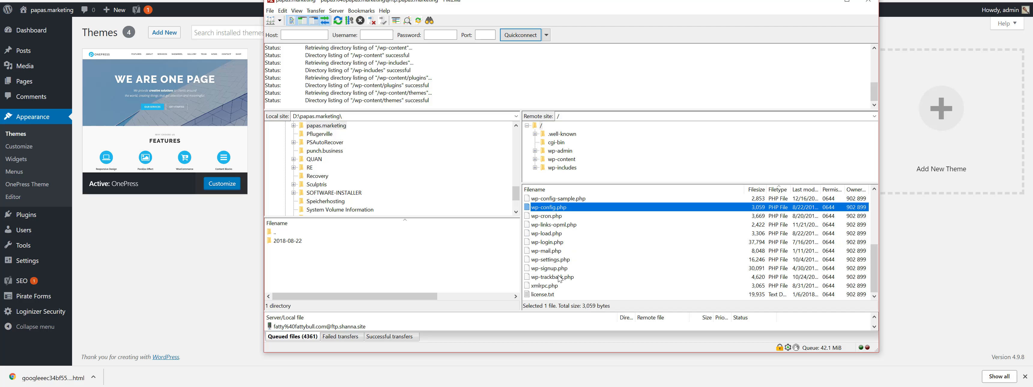
pyautogui.scroll(5, 560, 278)
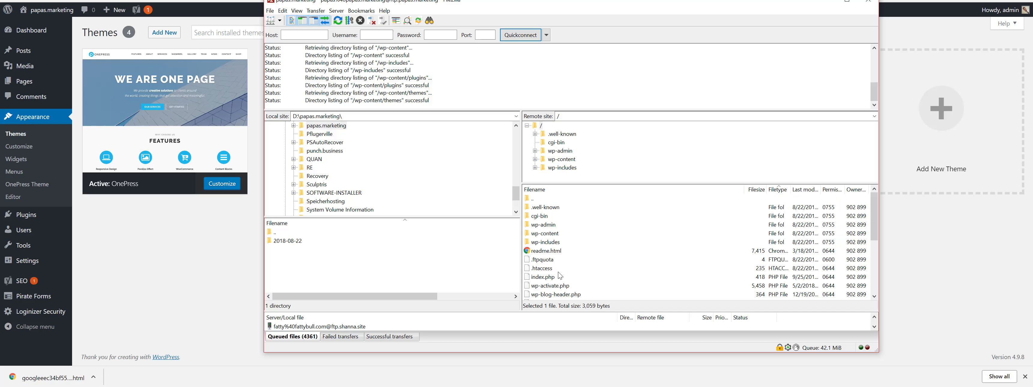
# Move and enlarge the FileZilla window to fit the screen better.
pyautogui.moveTo(571, 1); pyautogui.dragTo(566, 0)
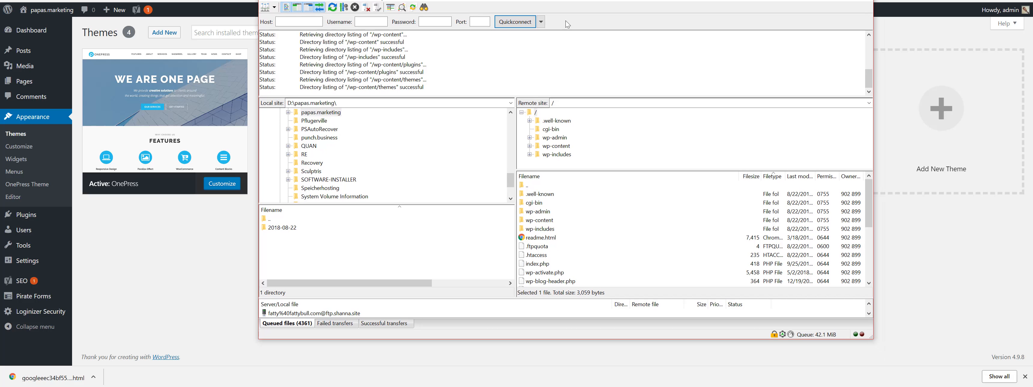
pyautogui.moveTo(870, 339); pyautogui.dragTo(937, 378)
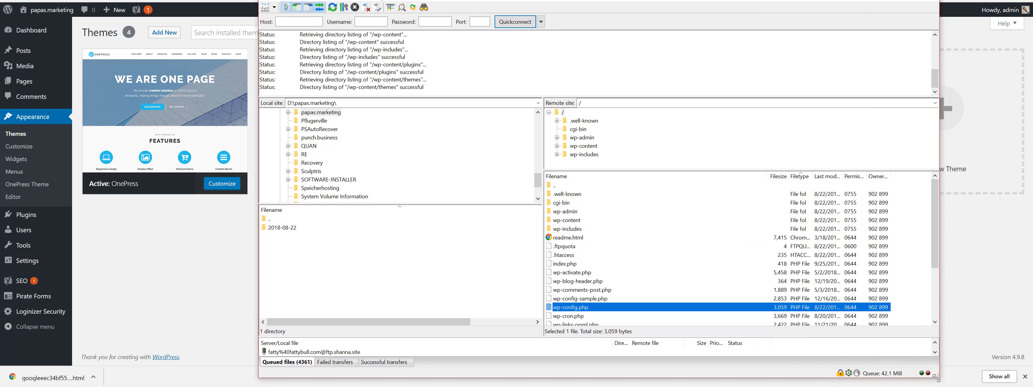
pyautogui.scroll(-3, 591, 266)
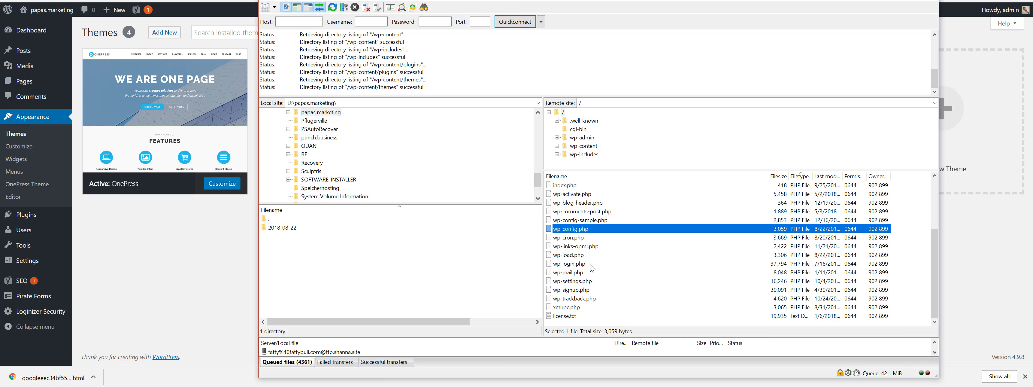
pyautogui.scroll(3, 590, 265)
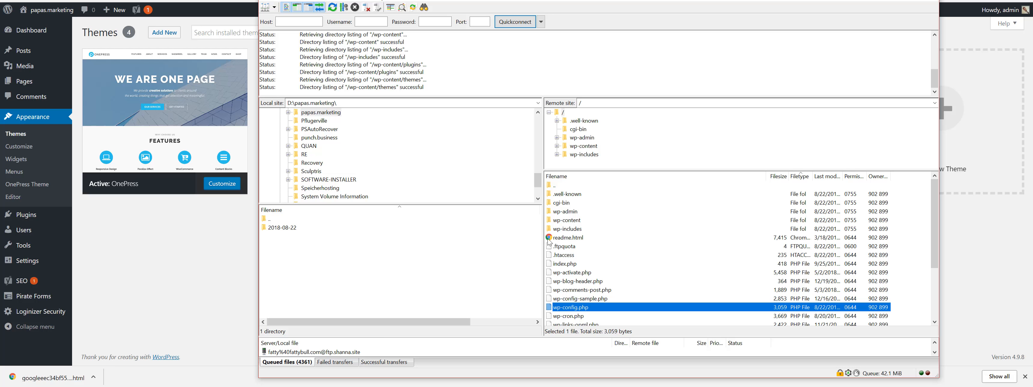
pyautogui.moveTo(273, 2); pyautogui.dragTo(298, 2)
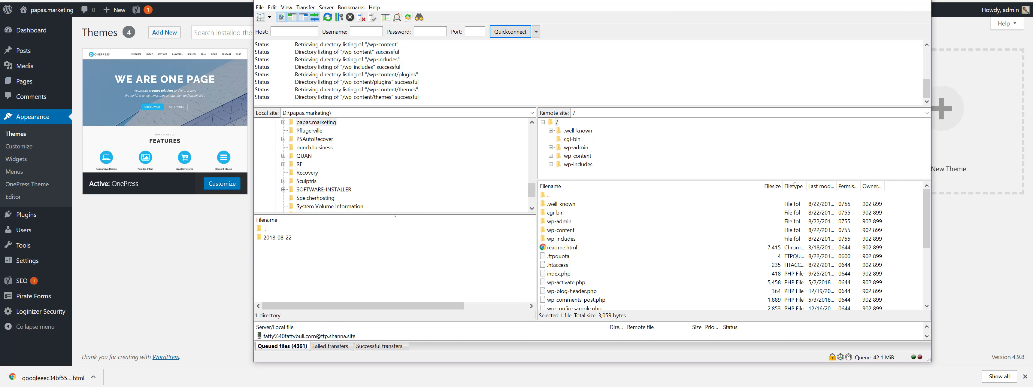
pyautogui.hotkey('alt', 'Tab')
pyautogui.hotkey('ctrl', 'Tab')
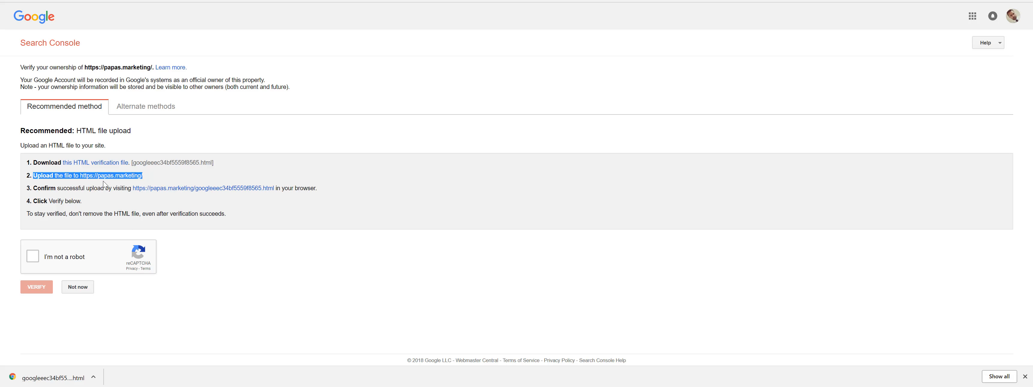
pyautogui.keyDown('shift'); pyautogui.click(151, 175); pyautogui.keyUp('shift')
pyautogui.moveTo(142, 176); pyautogui.dragTo(78, 175)
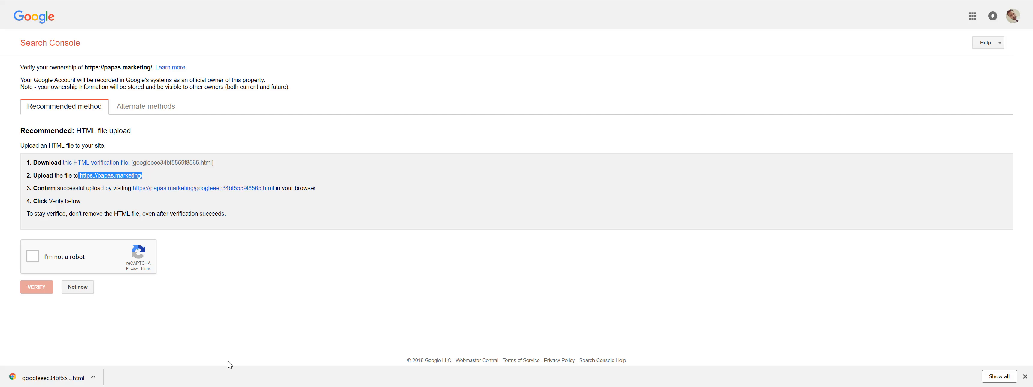
pyautogui.hotkey('alt', 'Tab')
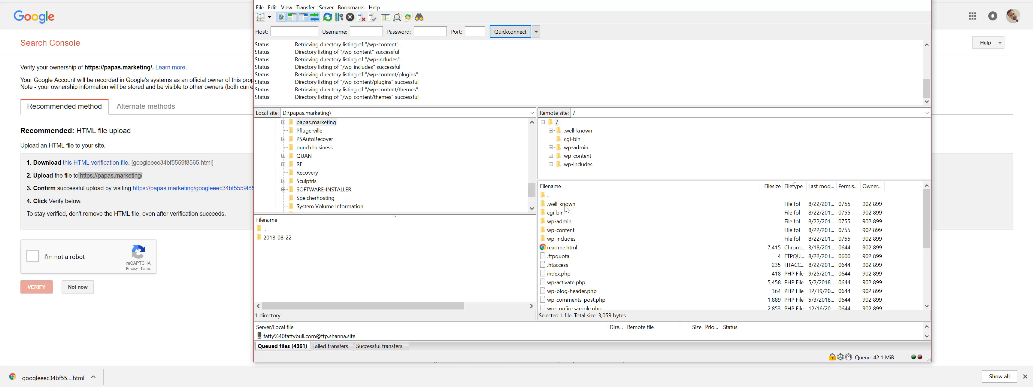
# Target the server root and open local D:\papas.marketing\2018-08-22 with its 17 files.
pyautogui.click(557, 122)
pyautogui.moveTo(563, 2); pyautogui.dragTo(551, 0)
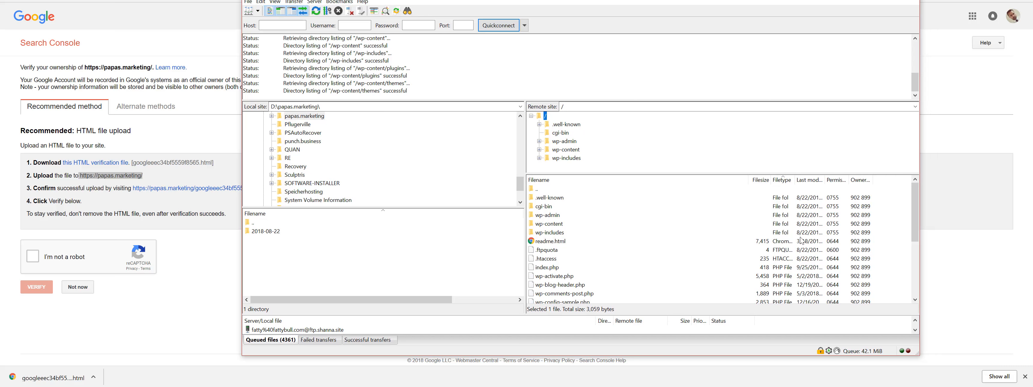
pyautogui.moveTo(905, 218); pyautogui.dragTo(582, 264)
pyautogui.click(271, 116)
pyautogui.click(304, 124)
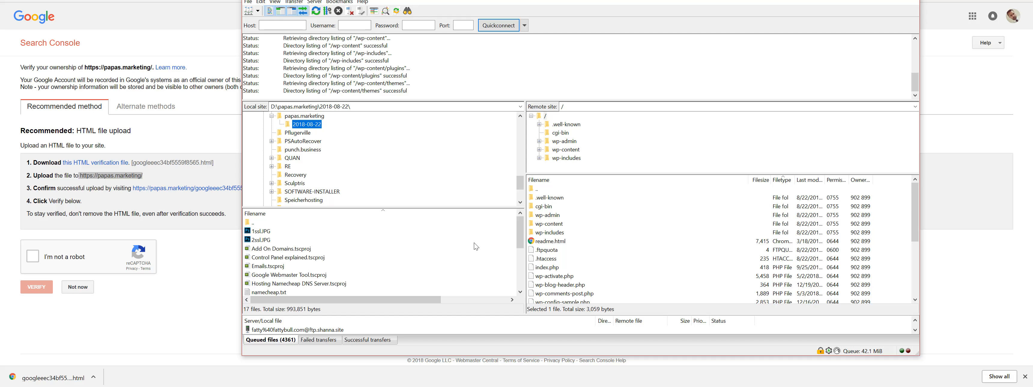
pyautogui.moveTo(519, 237); pyautogui.dragTo(522, 275)
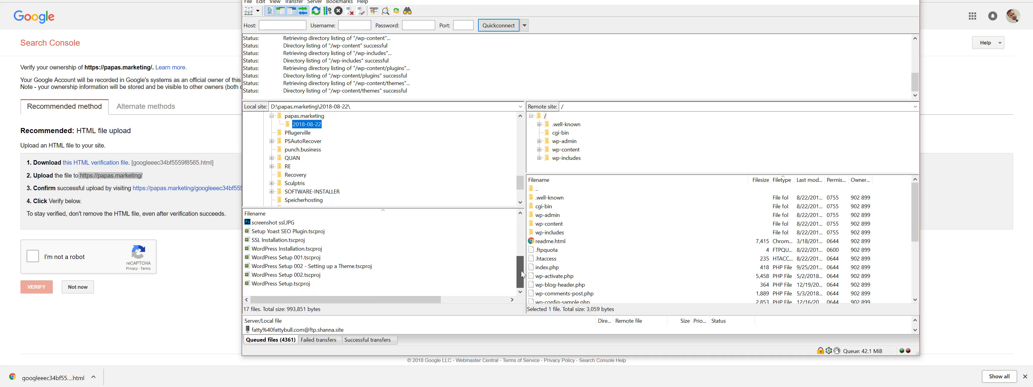
# Show the downloaded verification file in its folder and bring FileZilla forward.
pyautogui.click(103, 373)
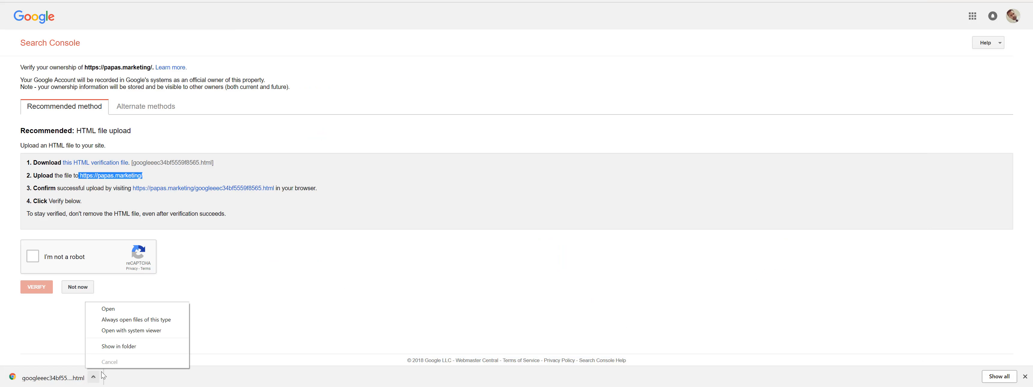
pyautogui.click(116, 344)
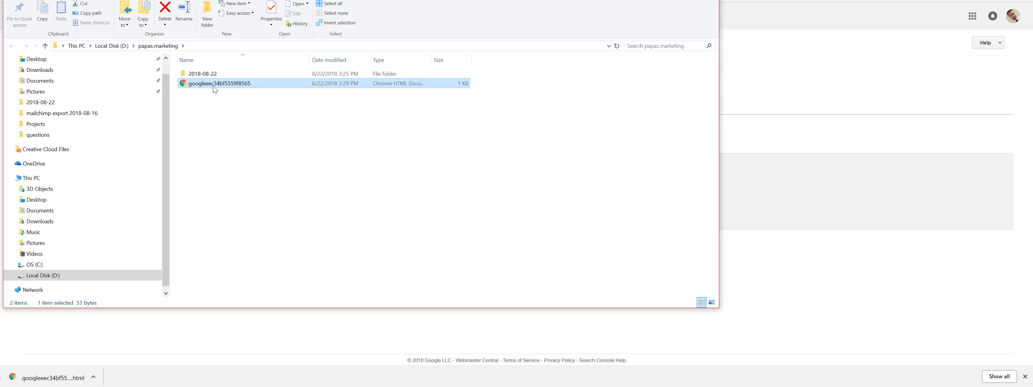
pyautogui.click(337, 386)
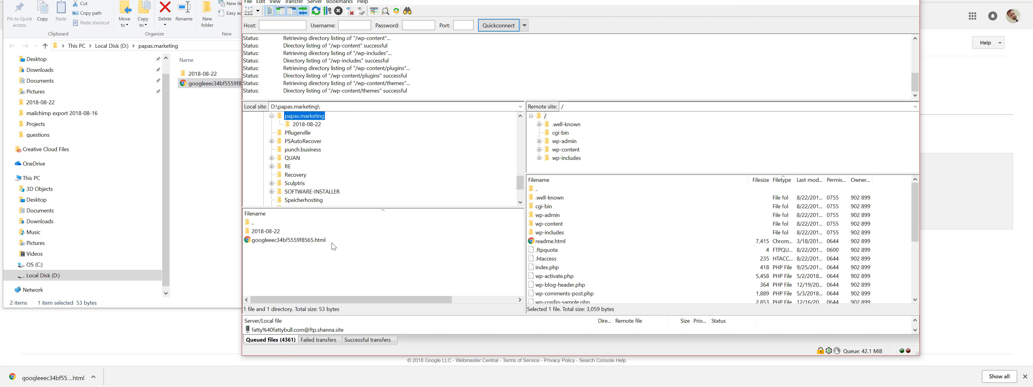
# Upload googleeec34bf5559f8565.html to the server root and select it in the remote list.
pyautogui.click(287, 243)
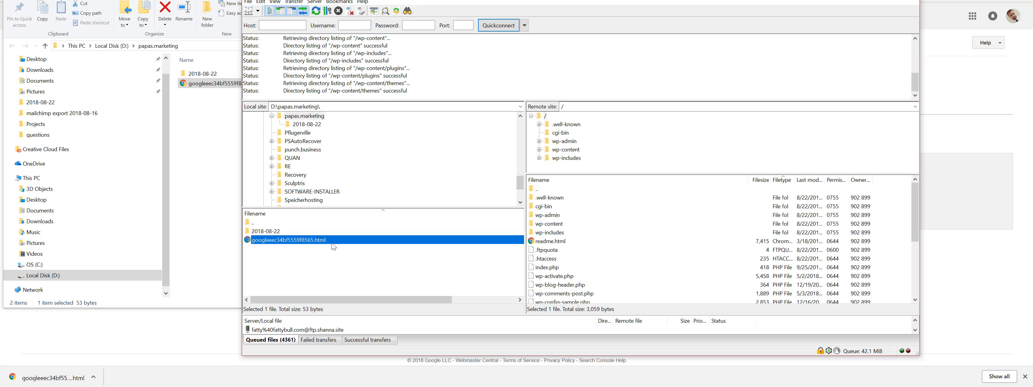
pyautogui.rightClick(305, 240)
pyautogui.click(313, 244)
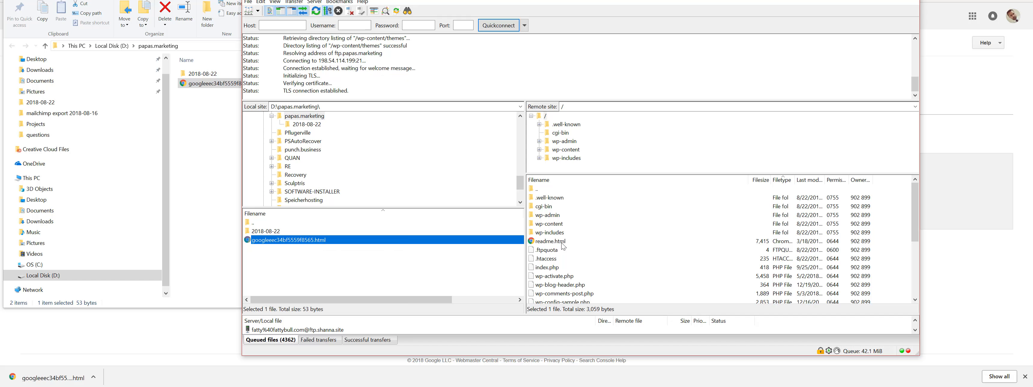
pyautogui.rightClick(297, 239)
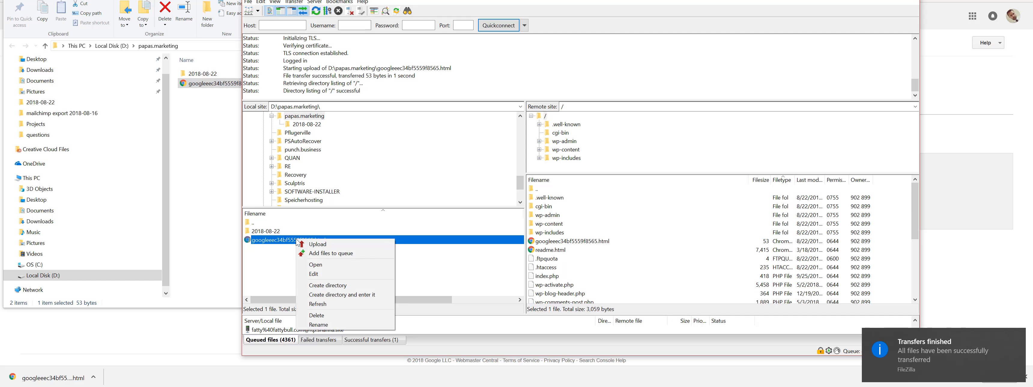
pyautogui.click(615, 242)
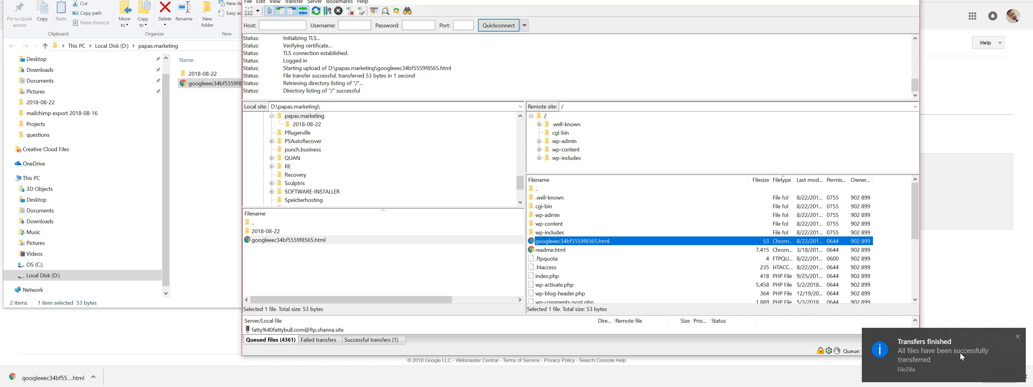
# Review instruction steps 2 and 3, then open the verification URL and check its google-site-verification line.
pyautogui.click(124, 336)
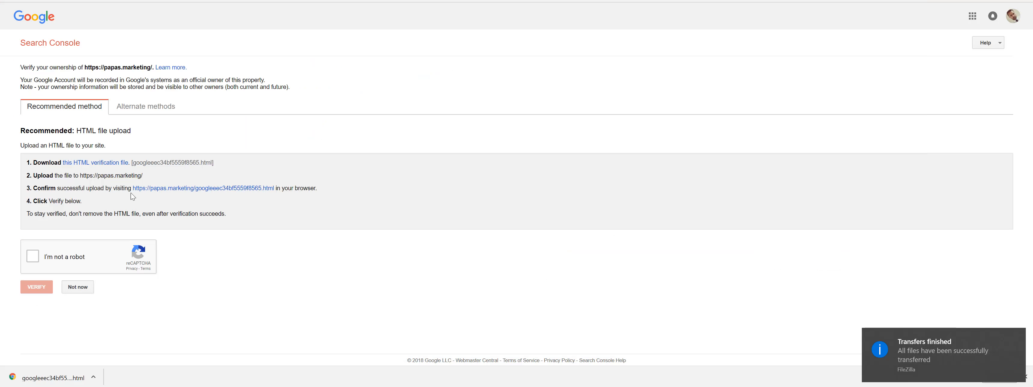
pyautogui.moveTo(26, 175); pyautogui.dragTo(157, 179)
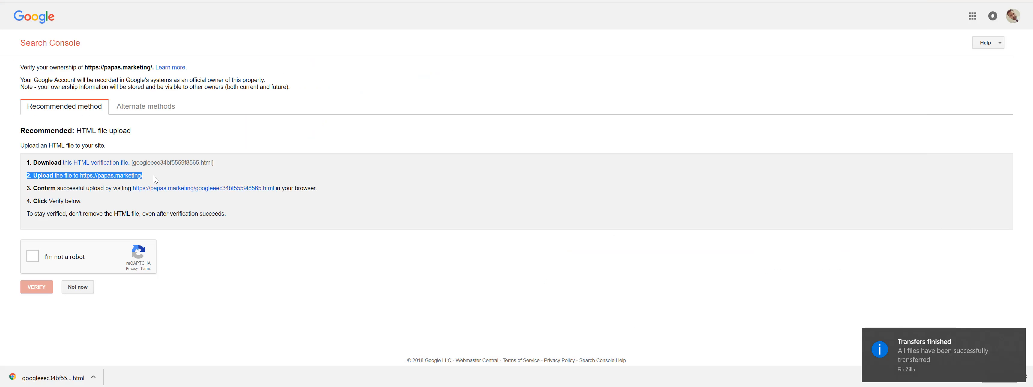
pyautogui.moveTo(33, 188); pyautogui.dragTo(403, 189)
pyautogui.click(404, 190)
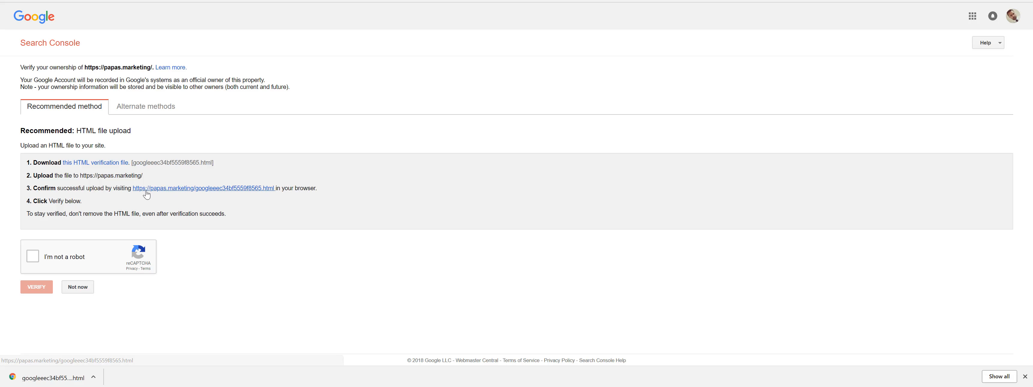
pyautogui.click(203, 189)
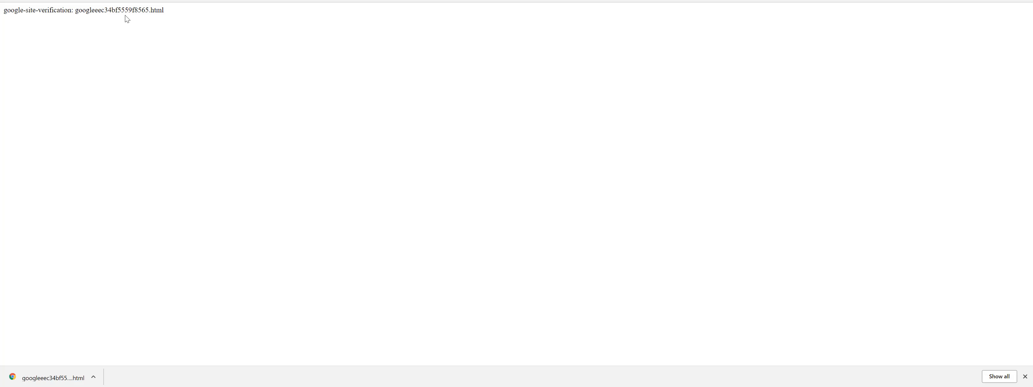
pyautogui.moveTo(167, 11); pyautogui.dragTo(3, 11)
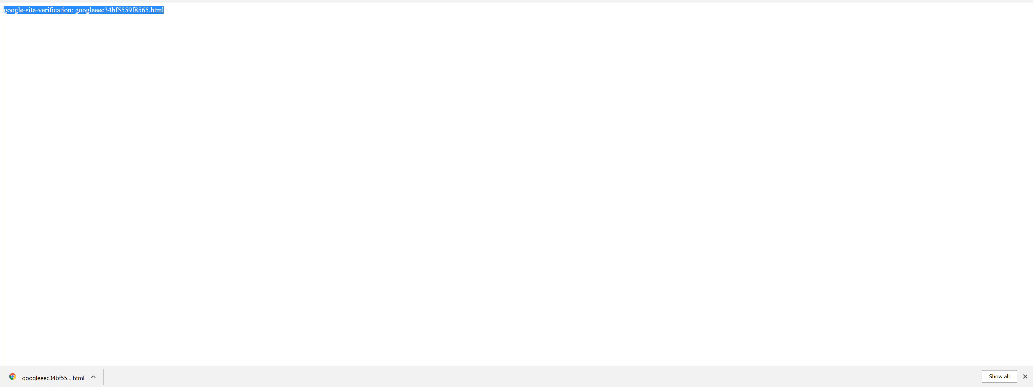
pyautogui.click(47, 11)
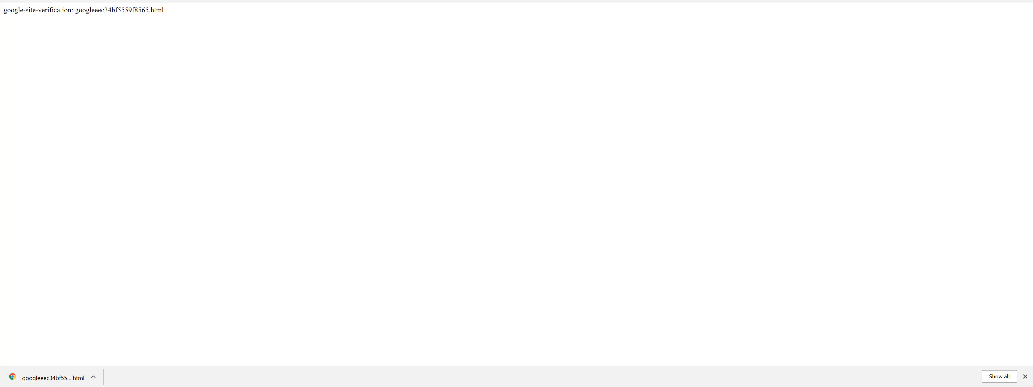
pyautogui.hotkey('ctrl', 'w')
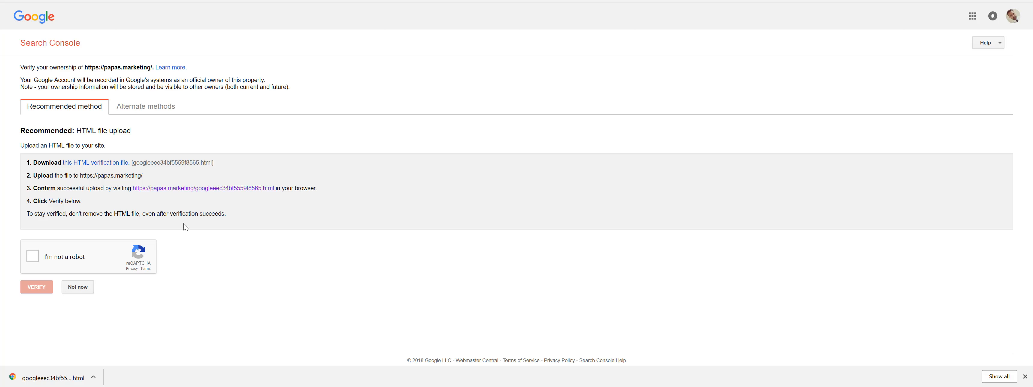
pyautogui.click(219, 191)
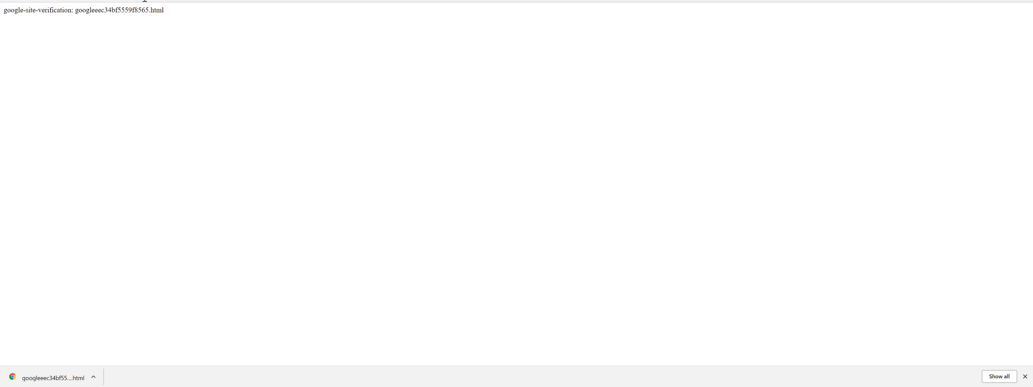
pyautogui.hotkey('ctrl', 'l')
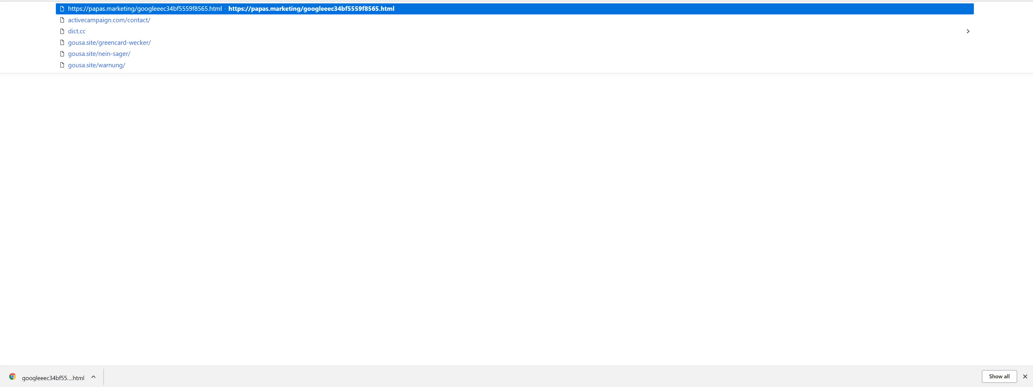
pyautogui.rightClick(127, 0)
pyautogui.click(142, 43)
pyautogui.click(111, 83)
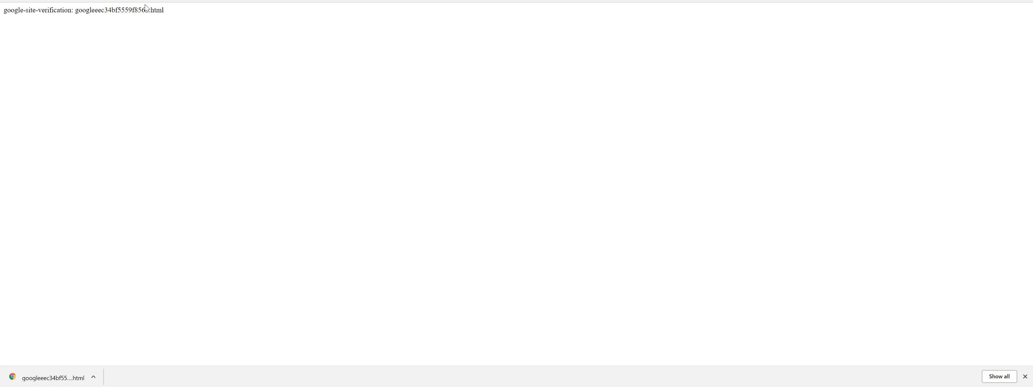
pyautogui.rightClick(181, 145)
pyautogui.click(189, 317)
pyautogui.press('super+s')
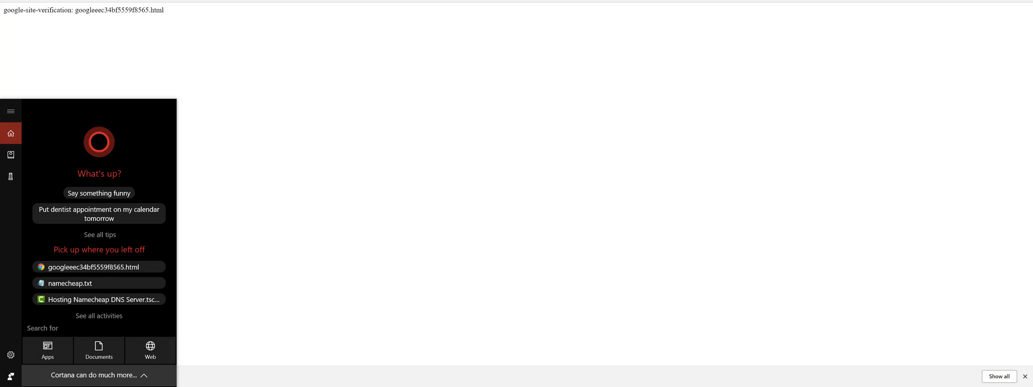
# Launch Notepad and paste the verification file's address as a note.
pyautogui.write('notepad')
pyautogui.click(77, 137)
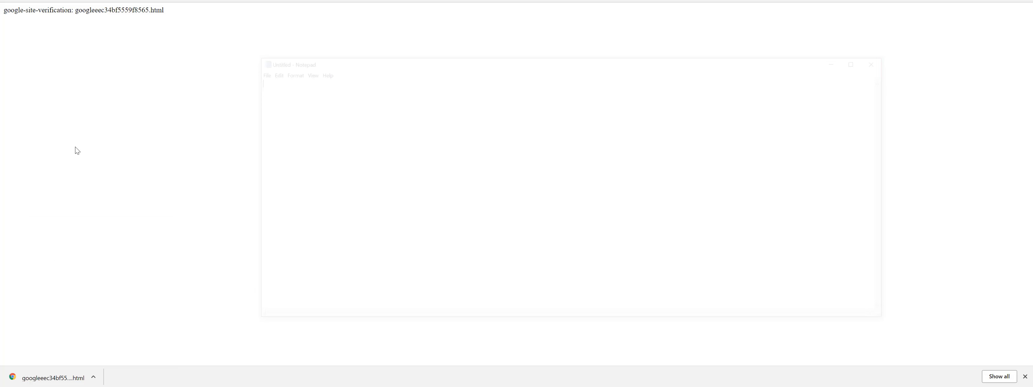
pyautogui.hotkey('ctrl', 'v')
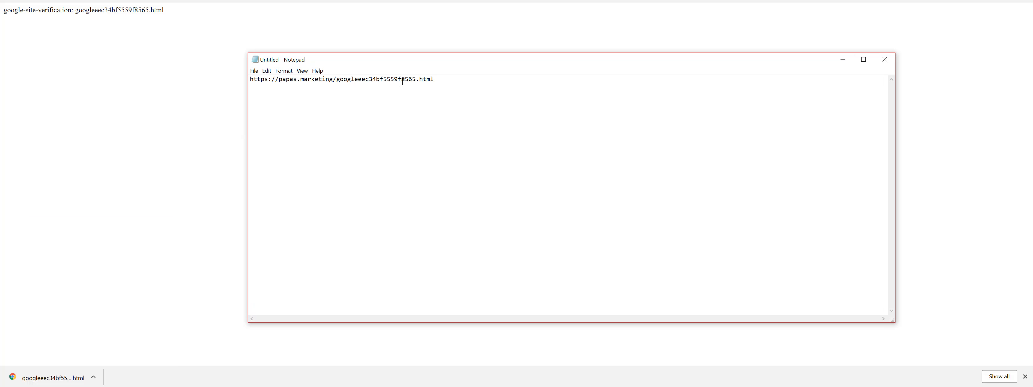
pyautogui.moveTo(455, 85); pyautogui.dragTo(242, 80)
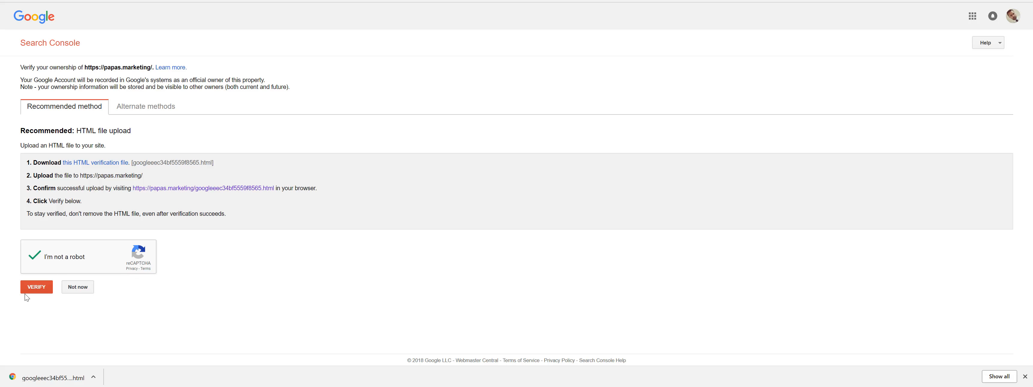
pyautogui.click(32, 291)
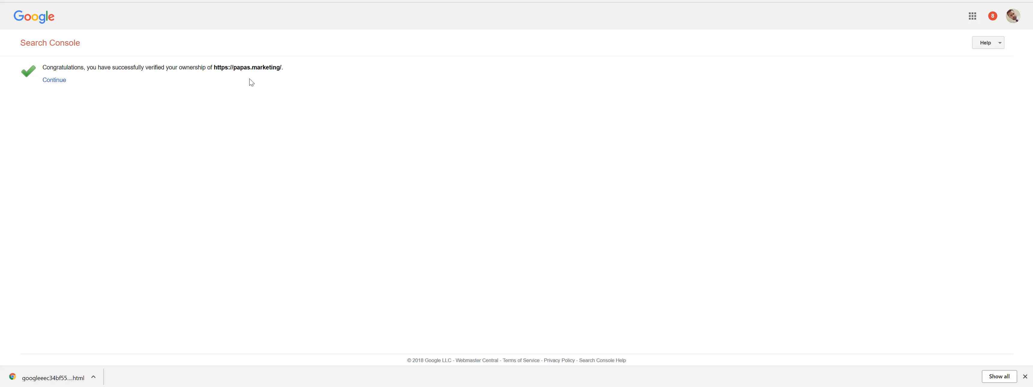
pyautogui.click(54, 81)
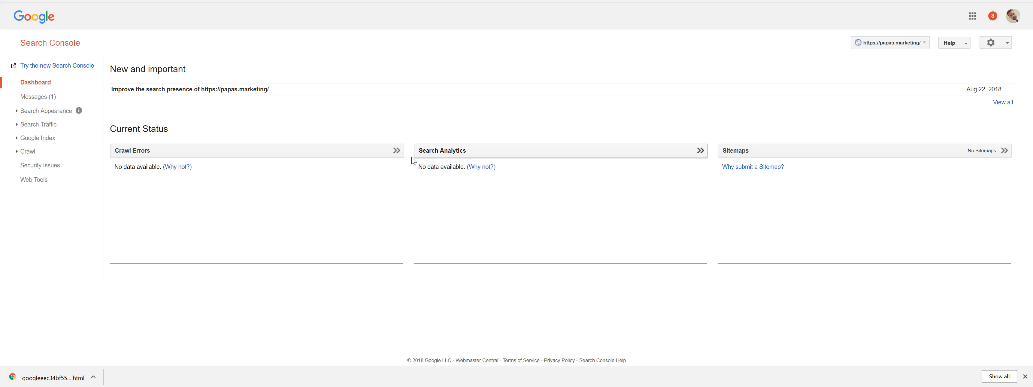
pyautogui.click(397, 151)
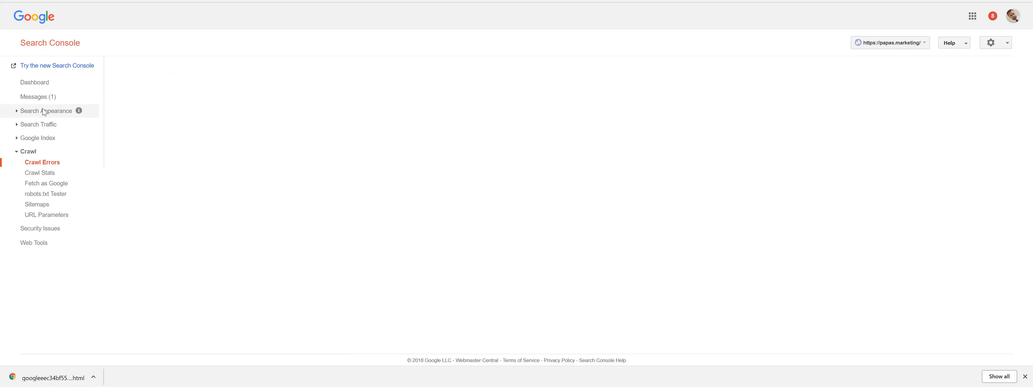
pyautogui.click(21, 156)
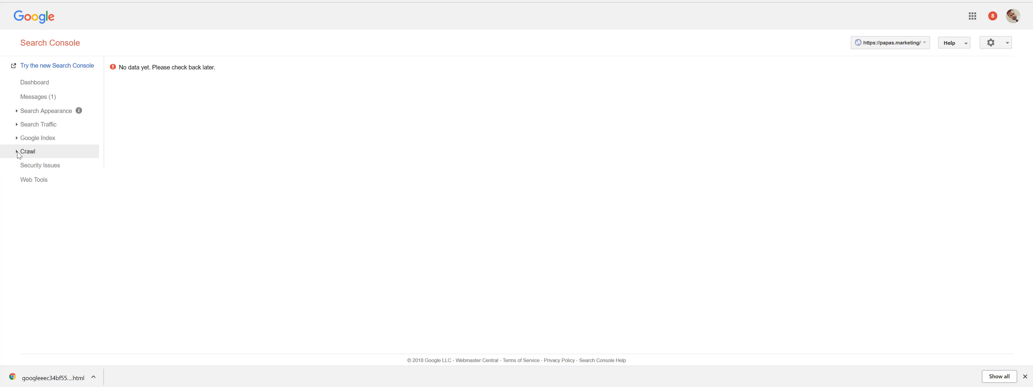
pyautogui.click(36, 86)
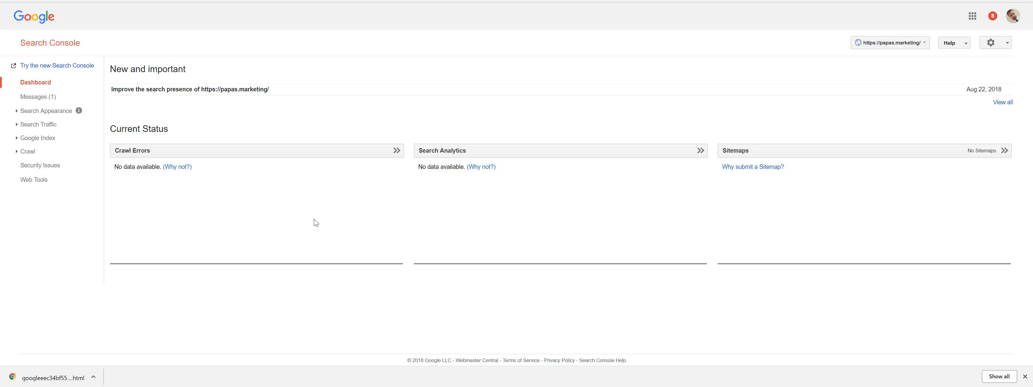
pyautogui.click(267, 386)
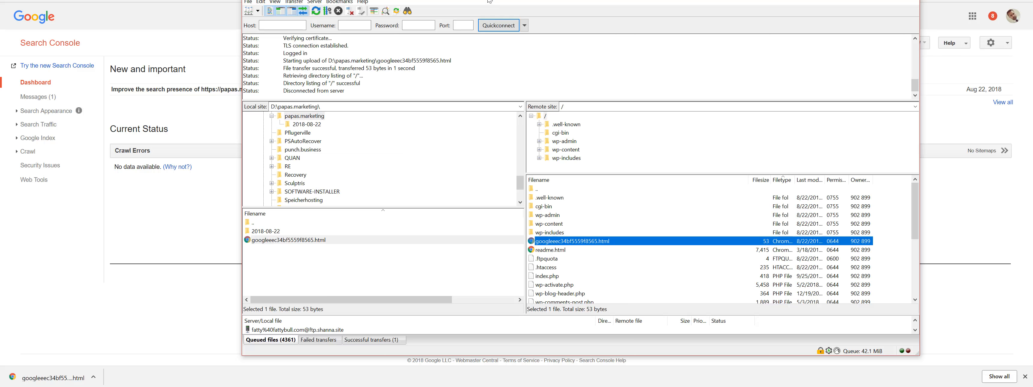
pyautogui.moveTo(807, 0); pyautogui.dragTo(791, 36)
pyautogui.click(849, 29)
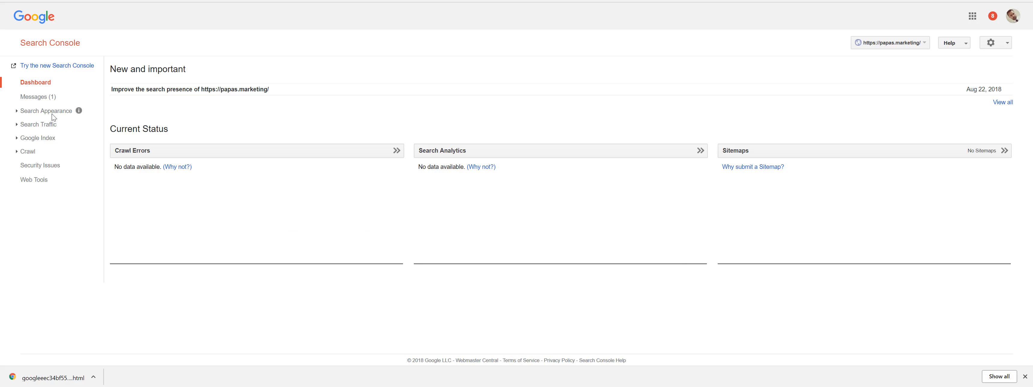